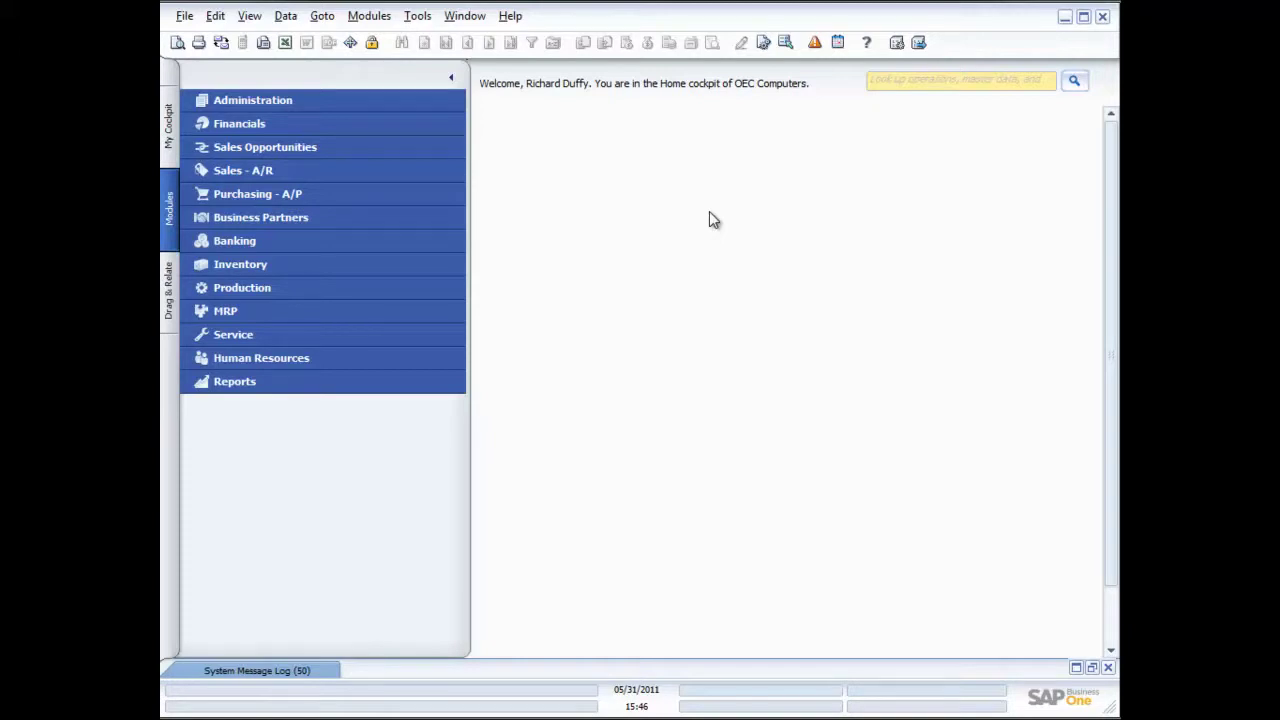
- Open Forecasts from the MRP module and move its window higher on screen
click(229, 312)
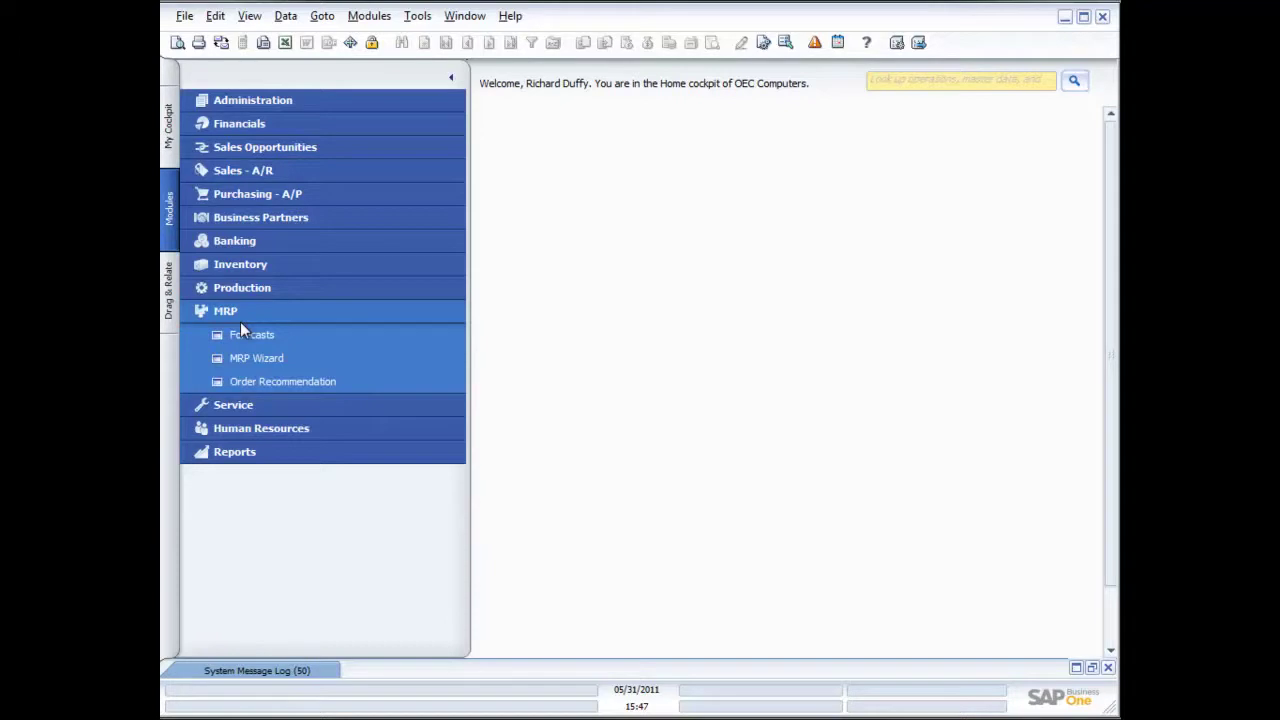
click(251, 334)
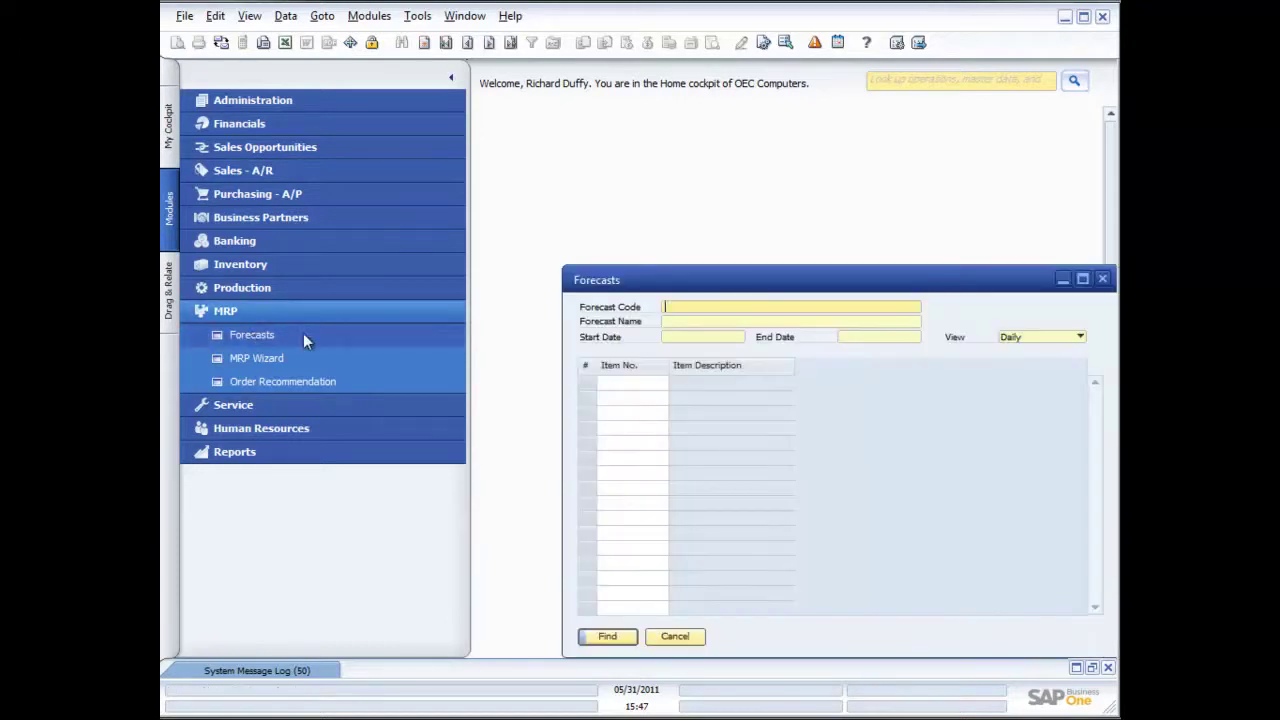
drag(679, 284, 617, 172)
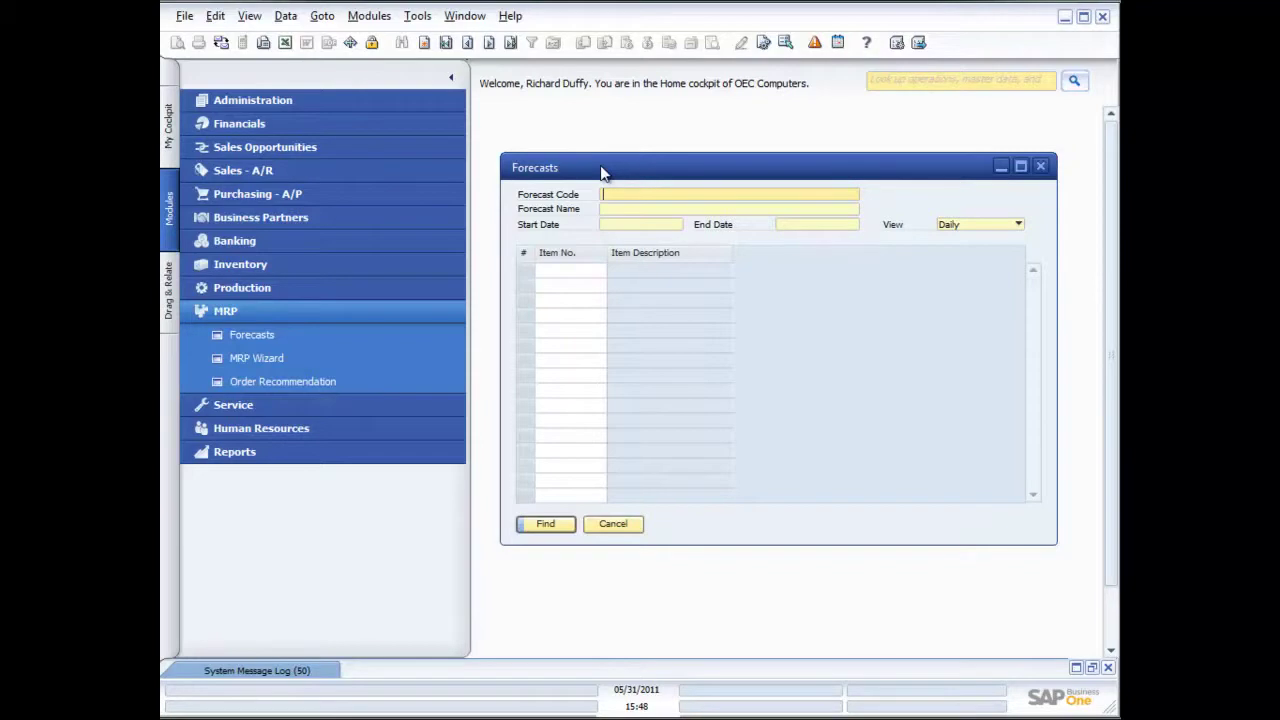
- Start a new forecast with code Q4XMAS and name 4th Quarter Forecast
click(424, 44)
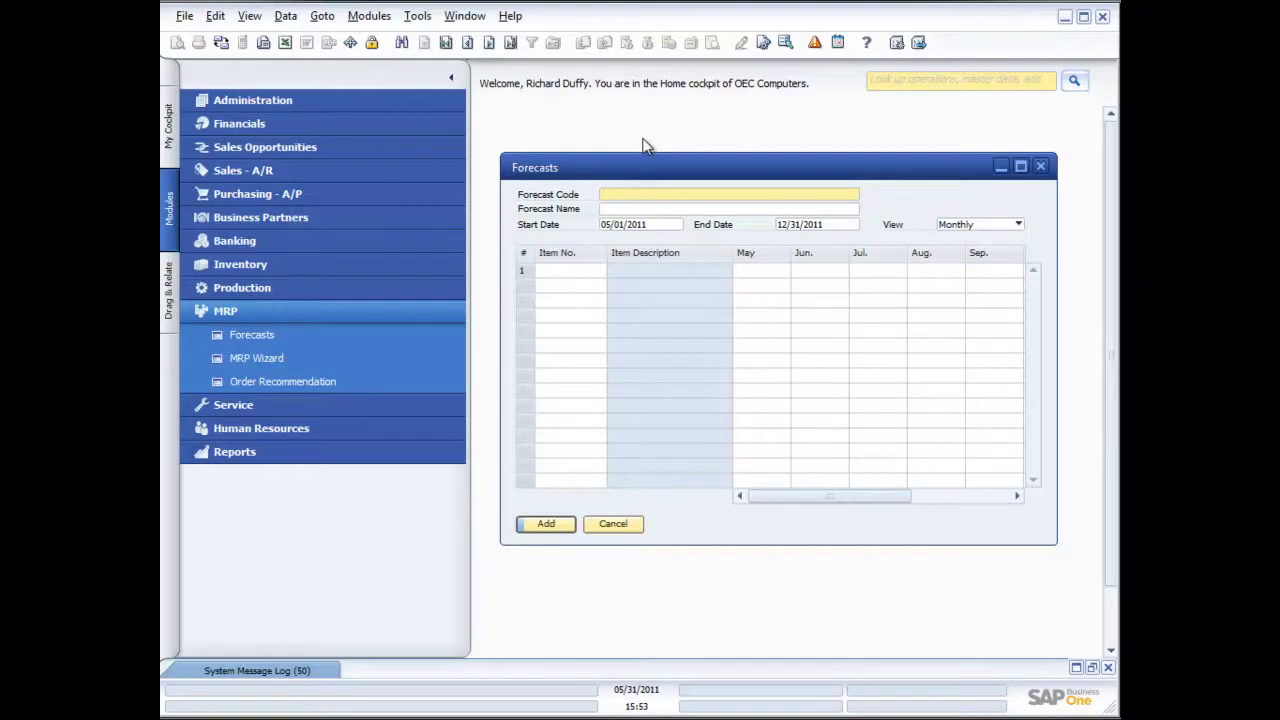
text(Q4XMAS)
key(Tab)
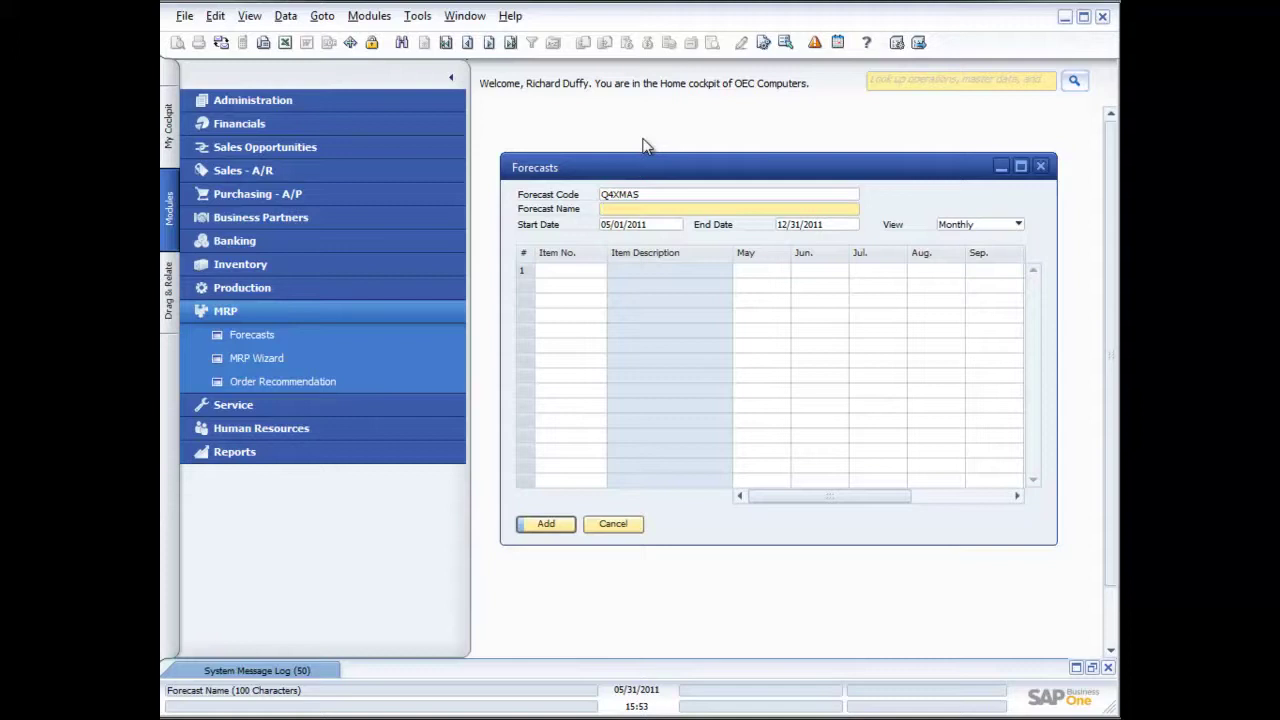
text(4th Quarter Forecast)
- Set the start date to 10/01/2011, keep end date 12/31/2011, and choose the period view
click(651, 222)
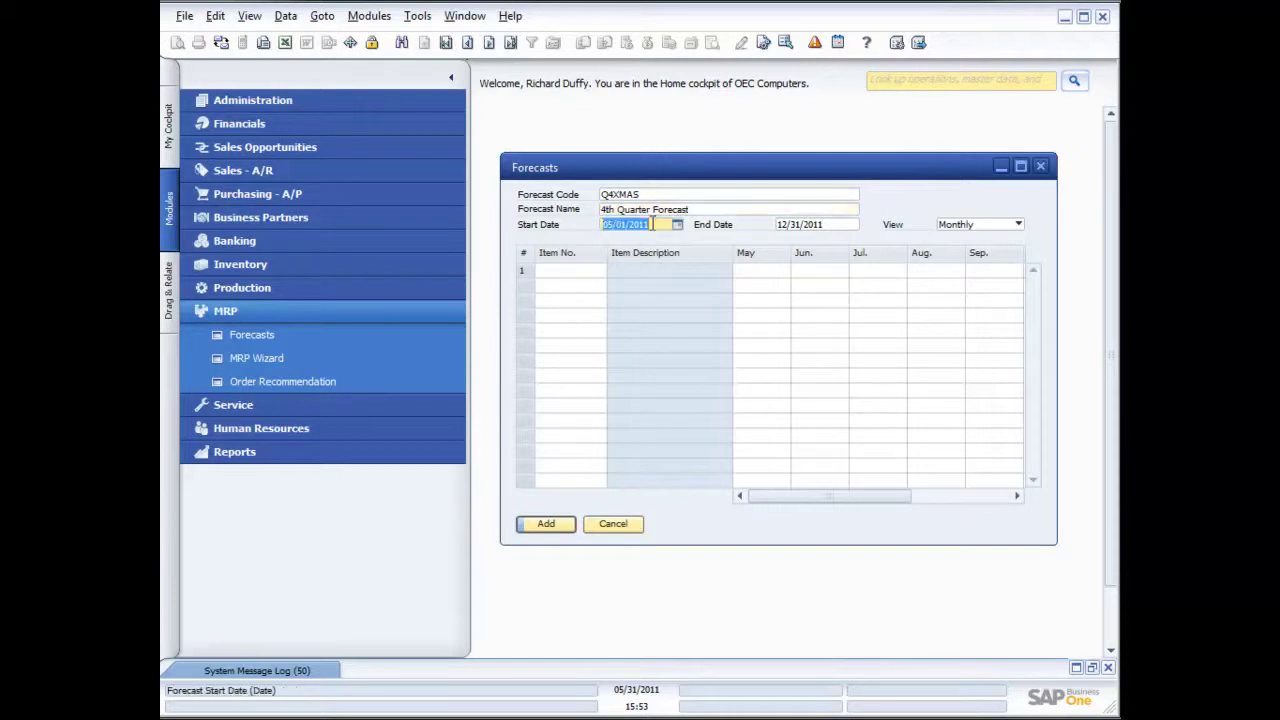
click(678, 225)
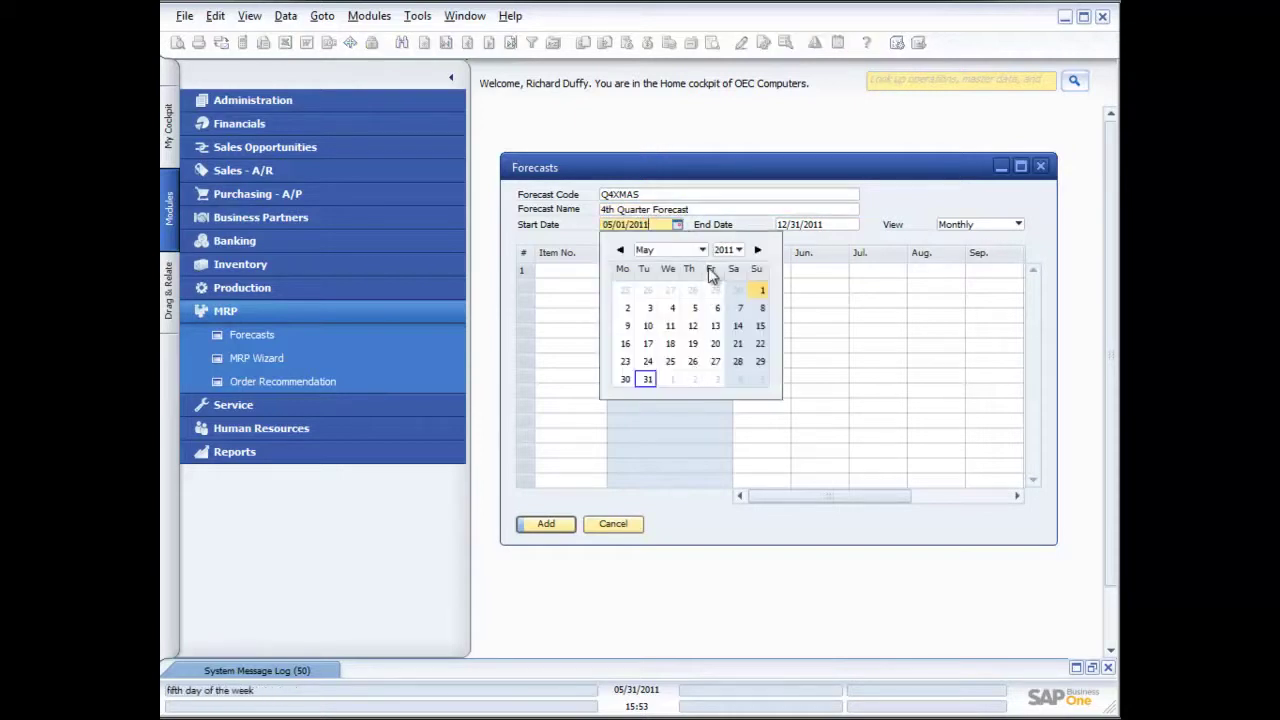
click(702, 249)
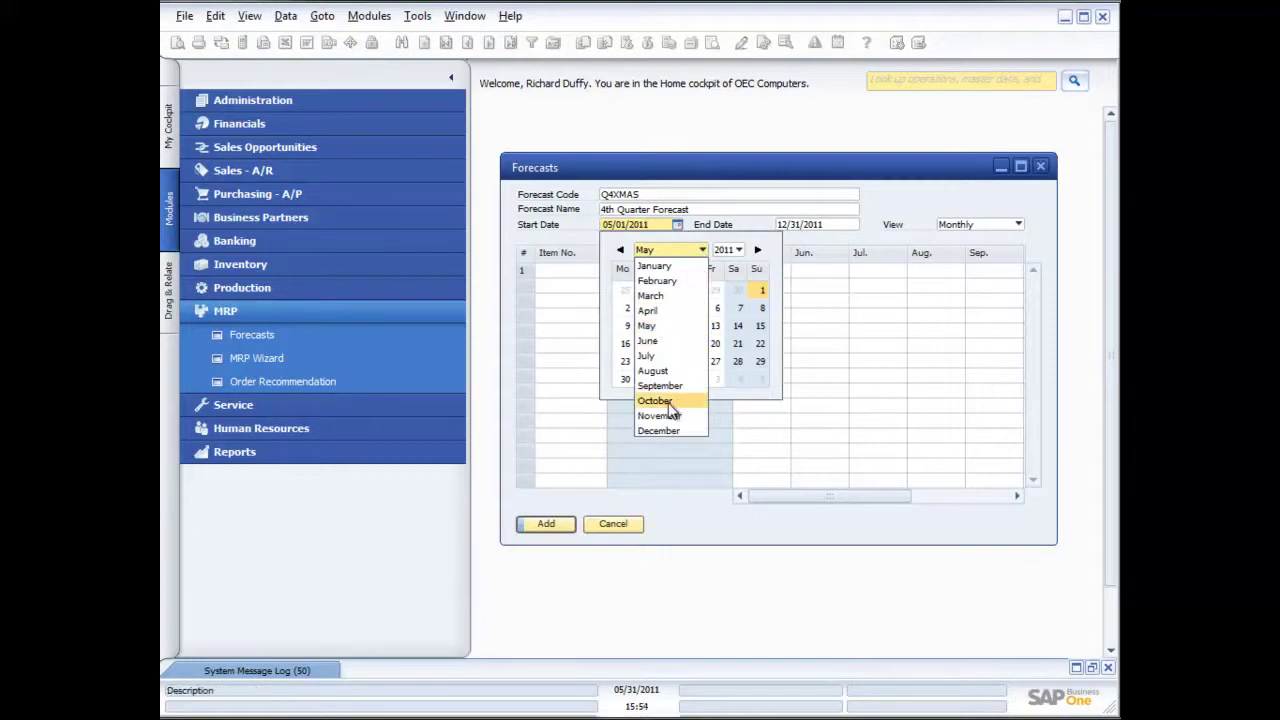
click(670, 402)
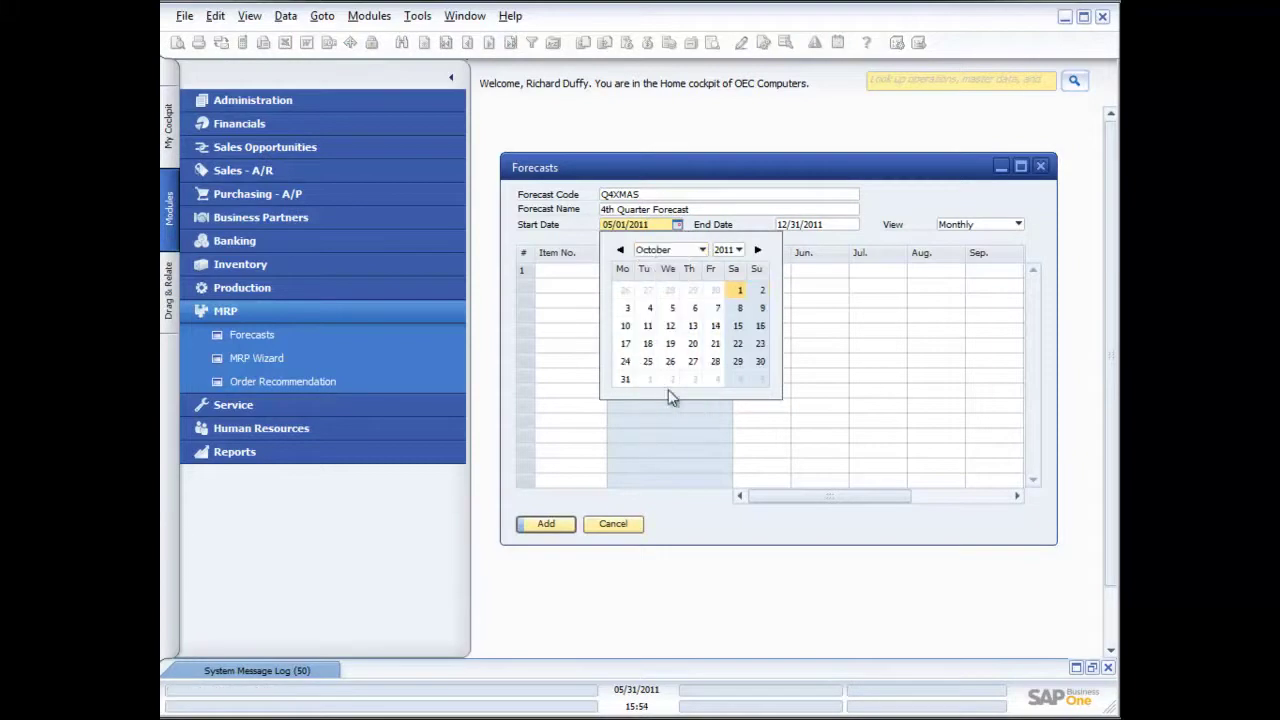
click(739, 291)
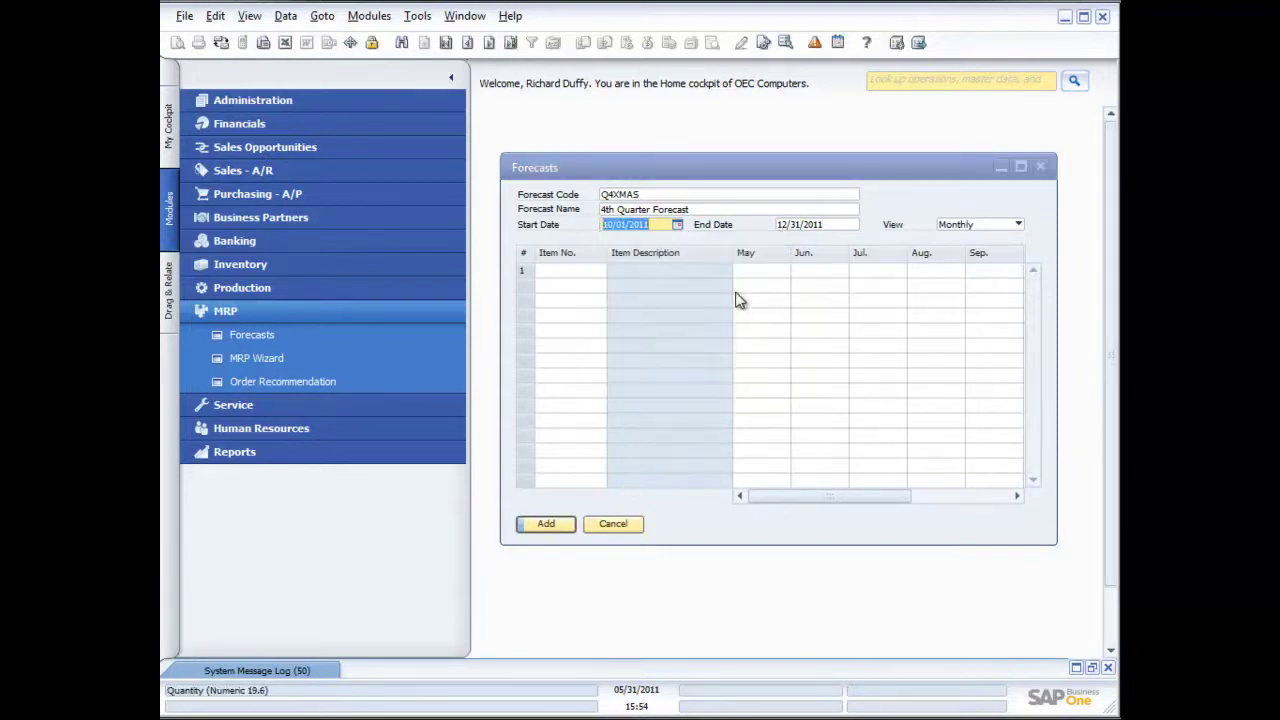
click(834, 225)
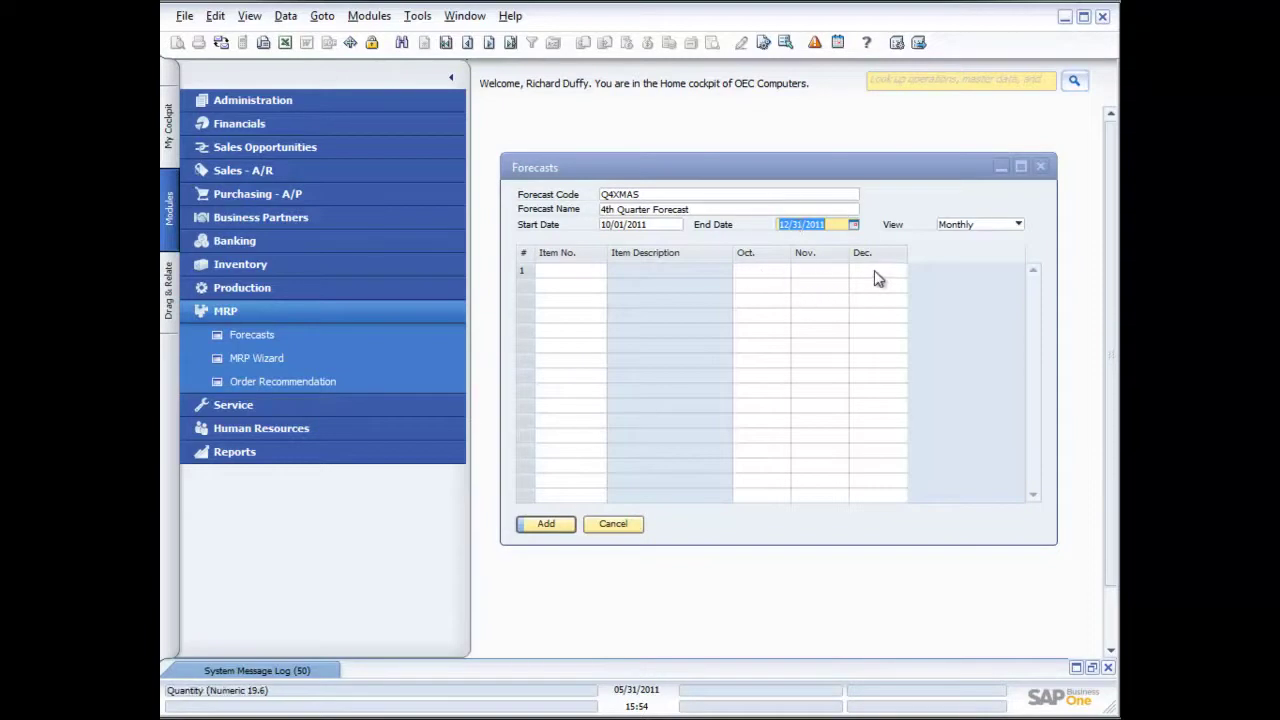
click(1018, 225)
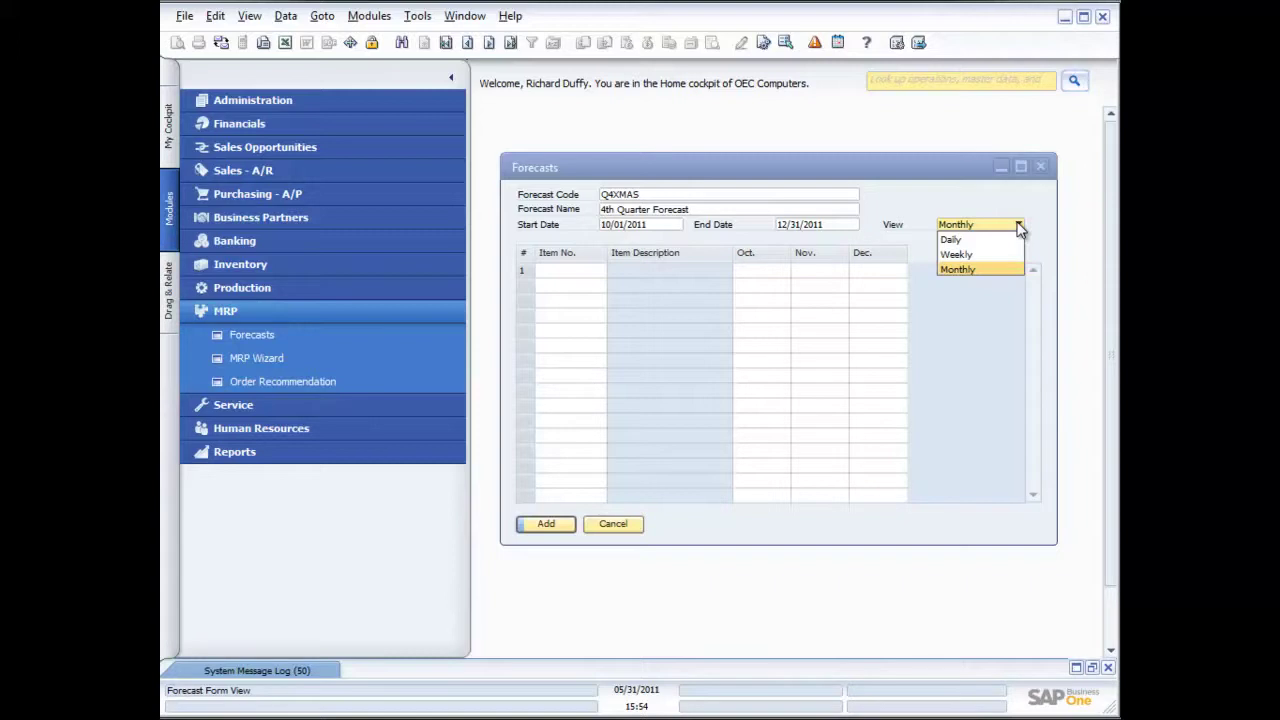
- Keep the Monthly view and enter item A00001 with 10, 20, 30 for Oct–Dec
click(986, 271)
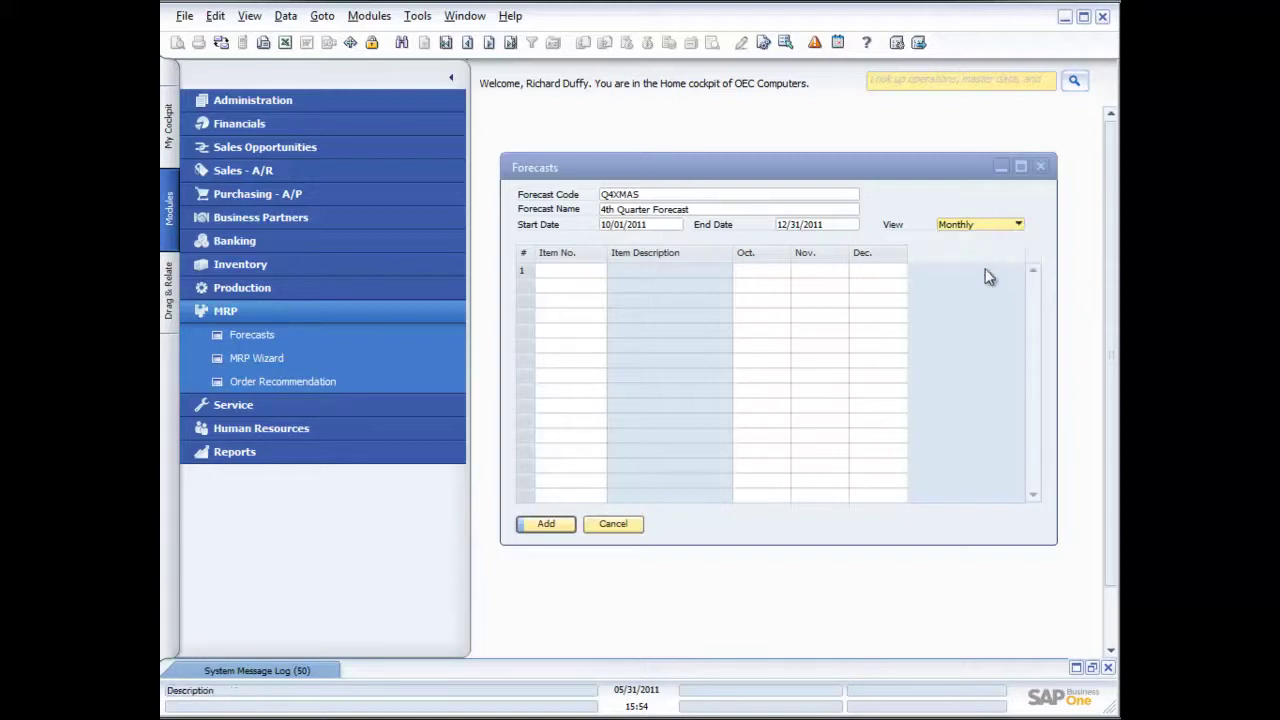
click(578, 277)
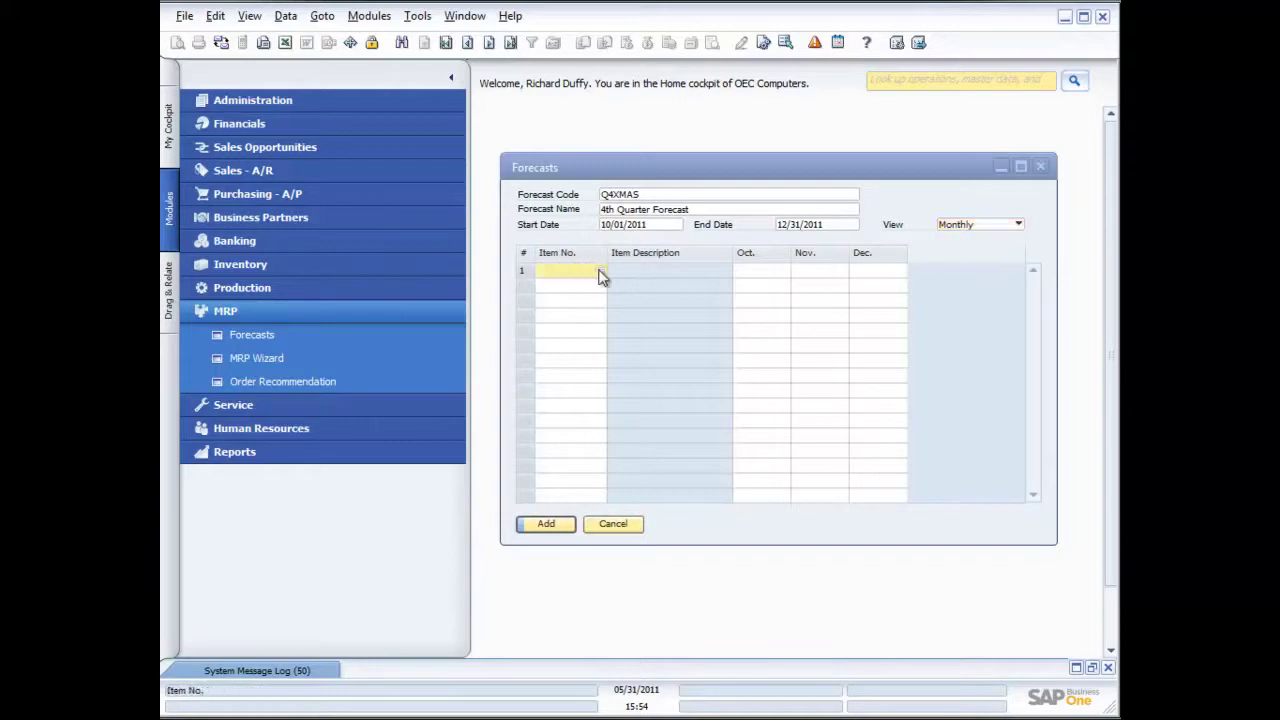
click(600, 271)
double_click(827, 409)
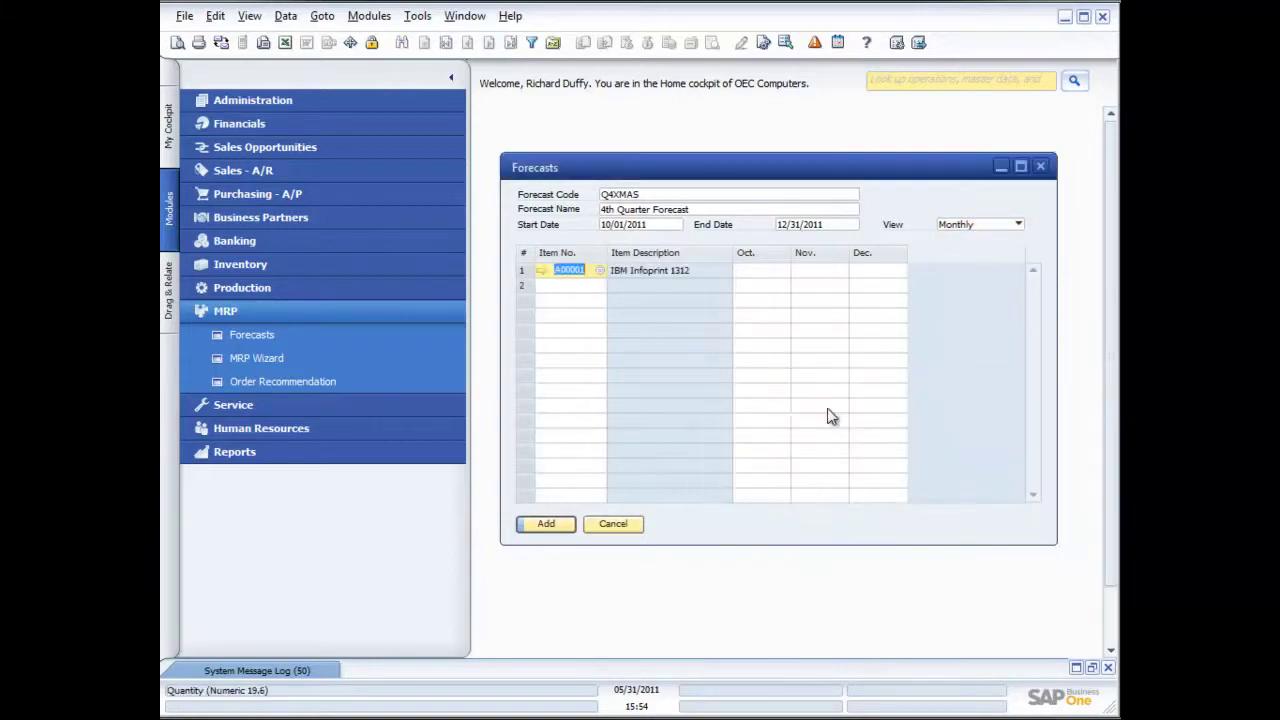
click(752, 276)
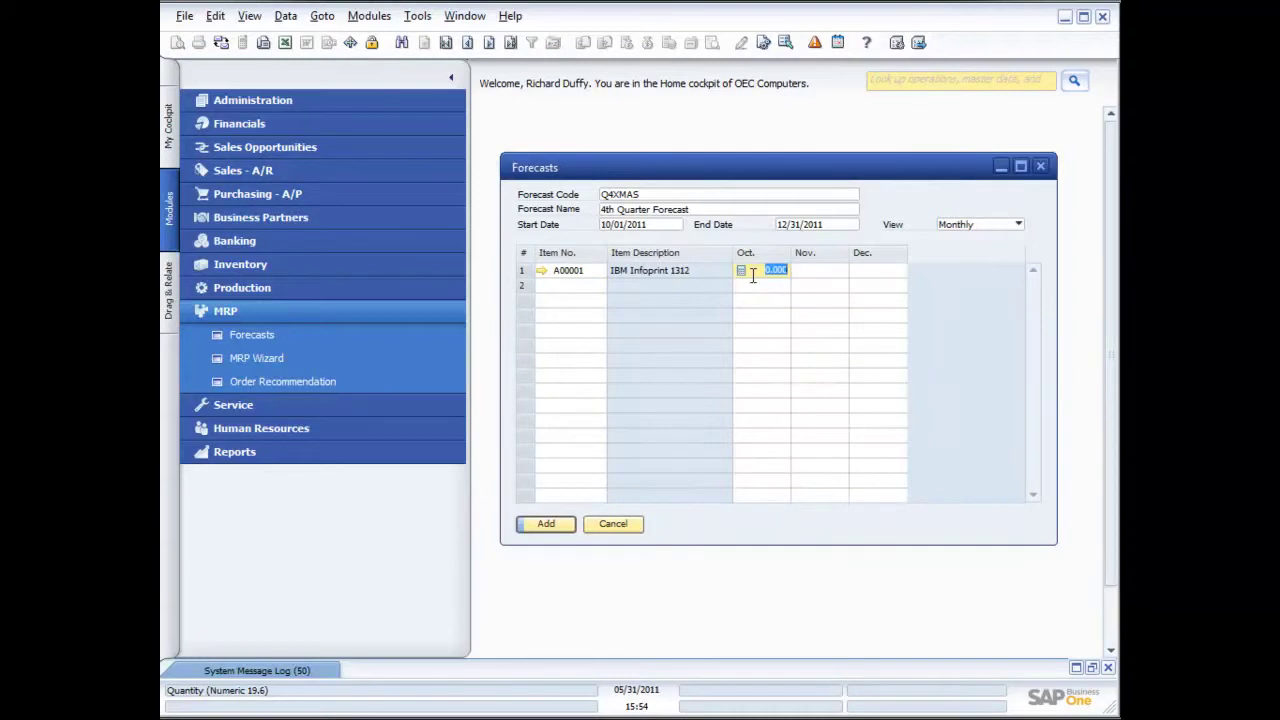
text(10)
key(Tab)
text(20)
key(Tab)
text(30)
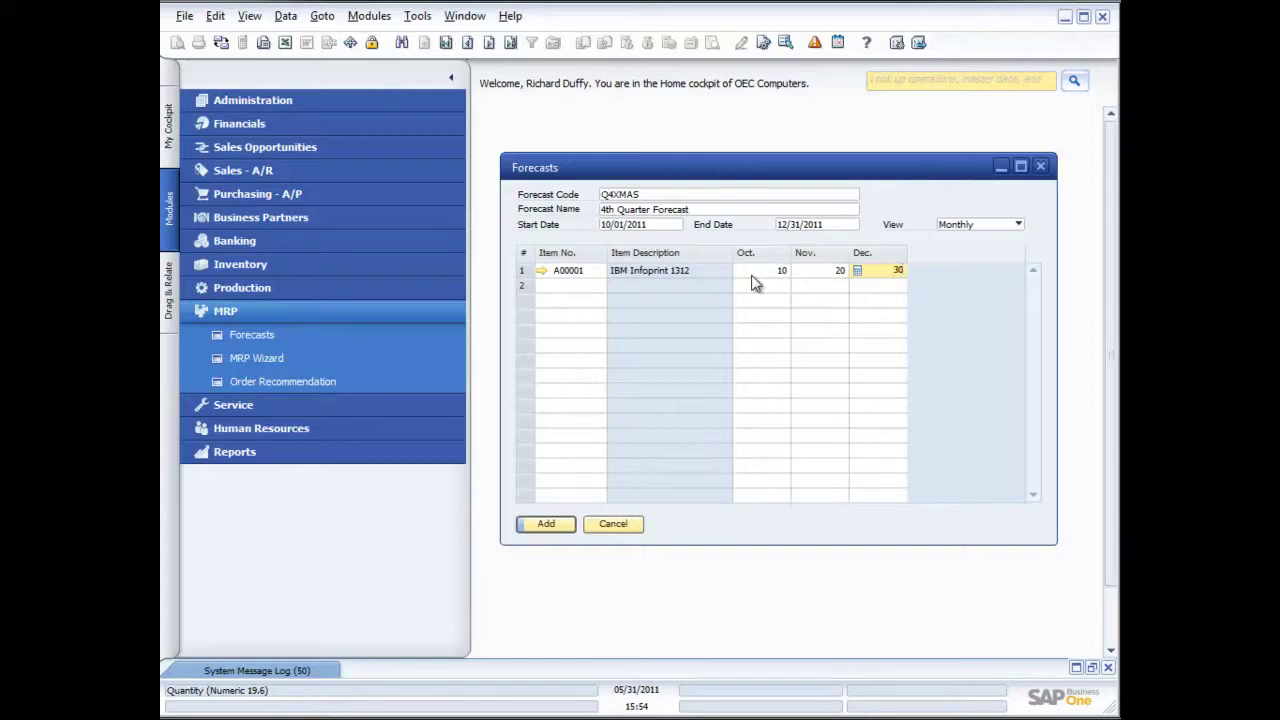
key(Tab)
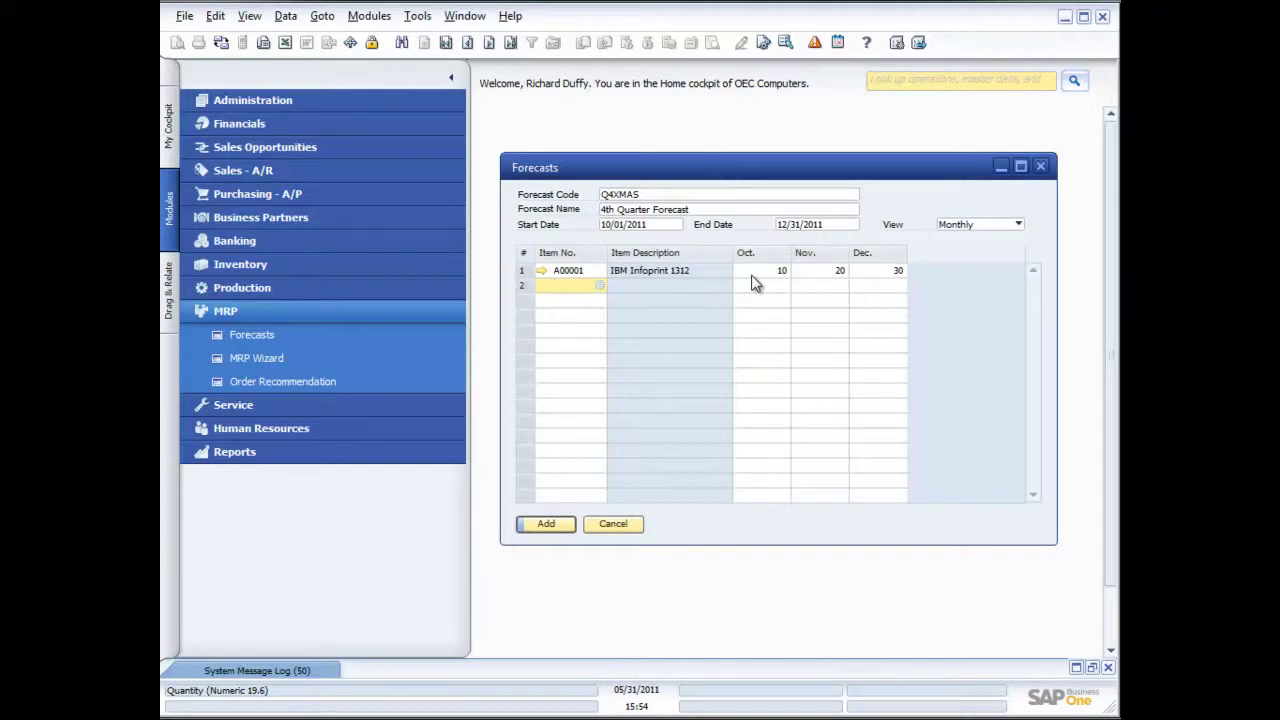
- Add item A00002 with 10, 20, 30 for Oct–Dec and save the forecast
click(599, 285)
double_click(772, 423)
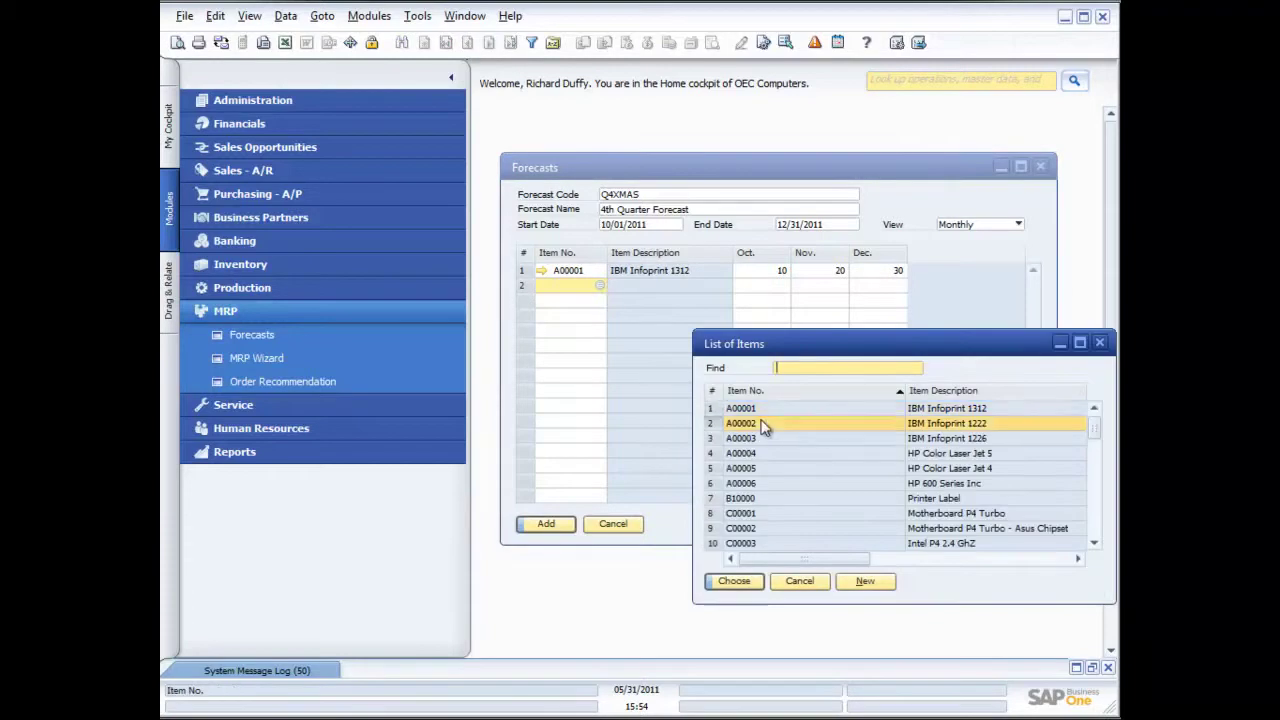
click(754, 286)
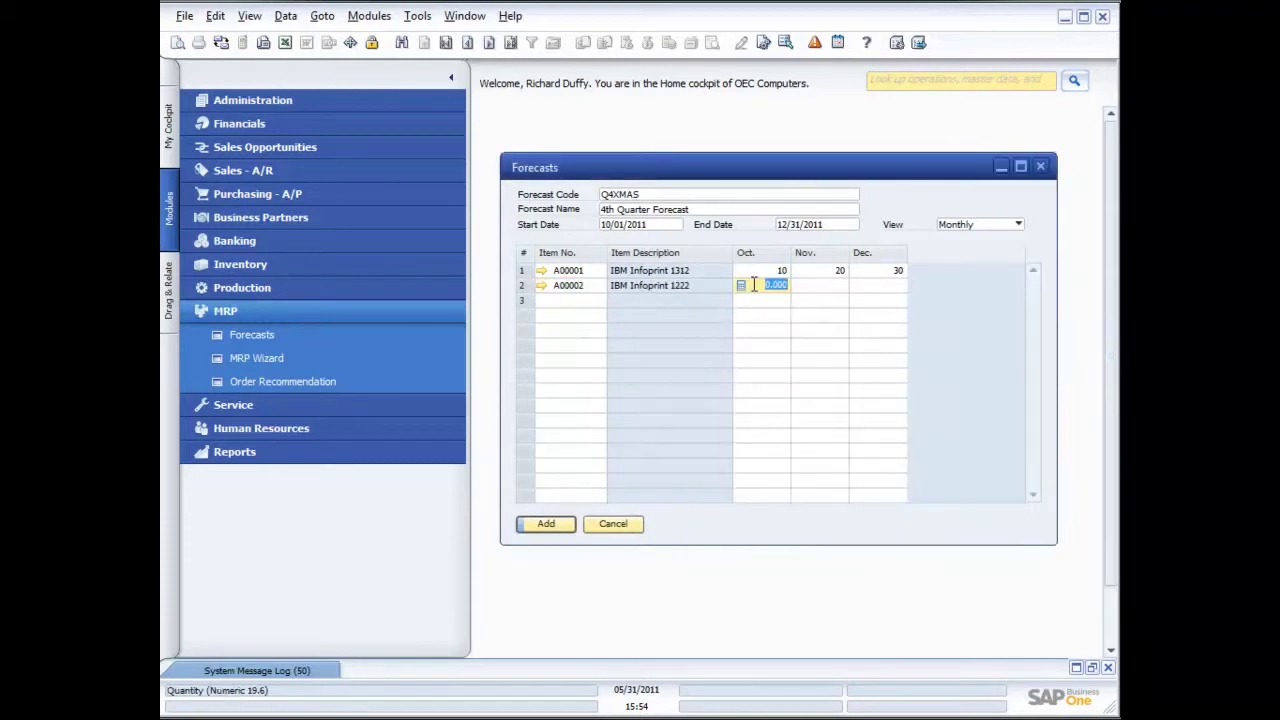
text(10)
key(Tab)
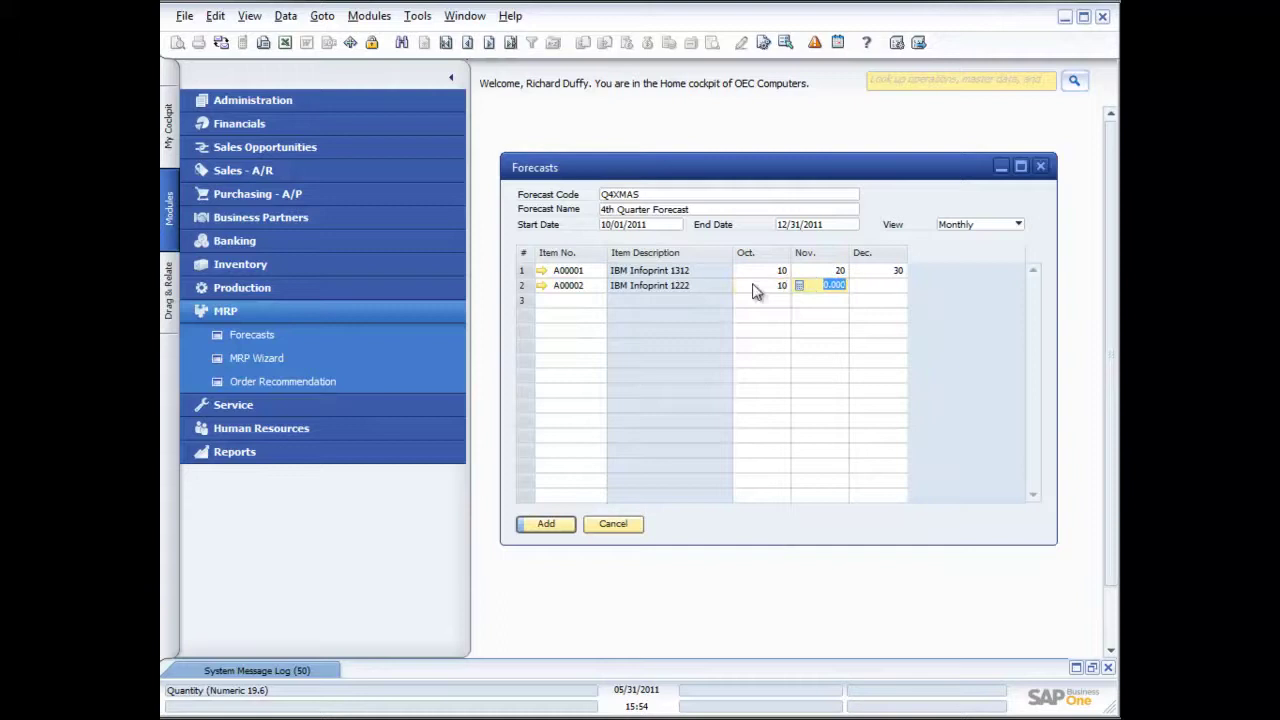
text(20)
key(Tab)
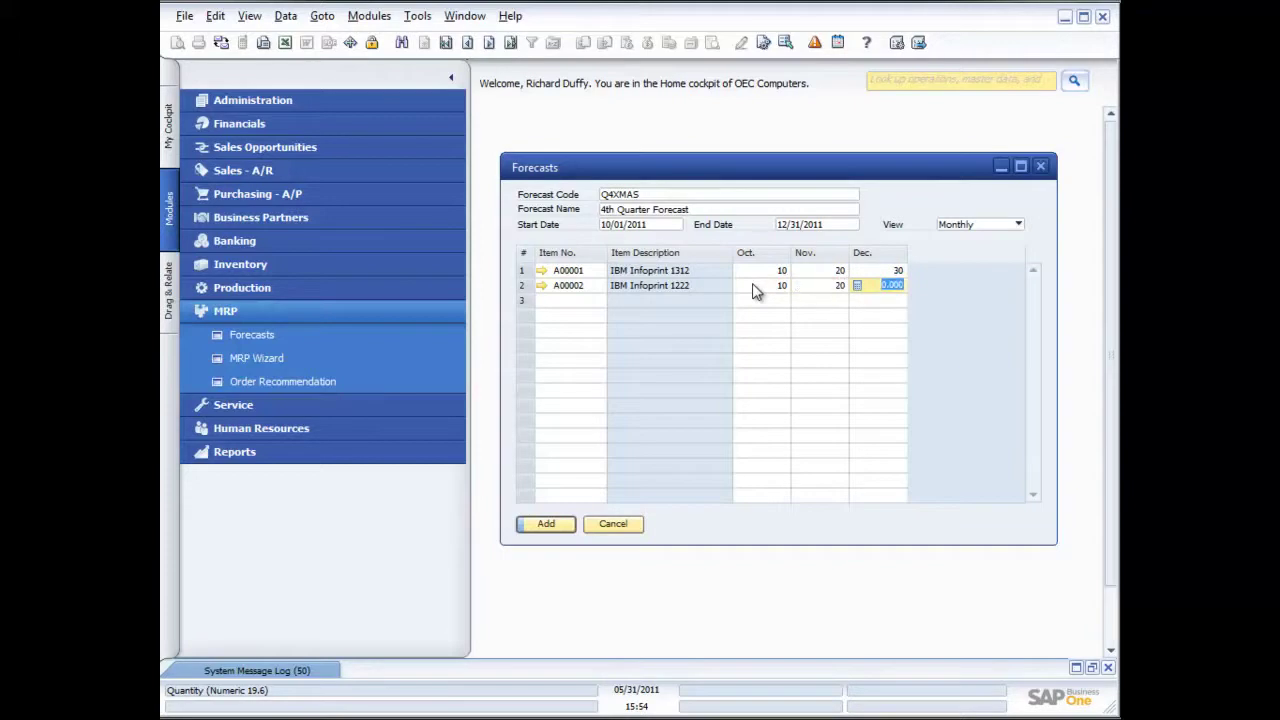
text(30)
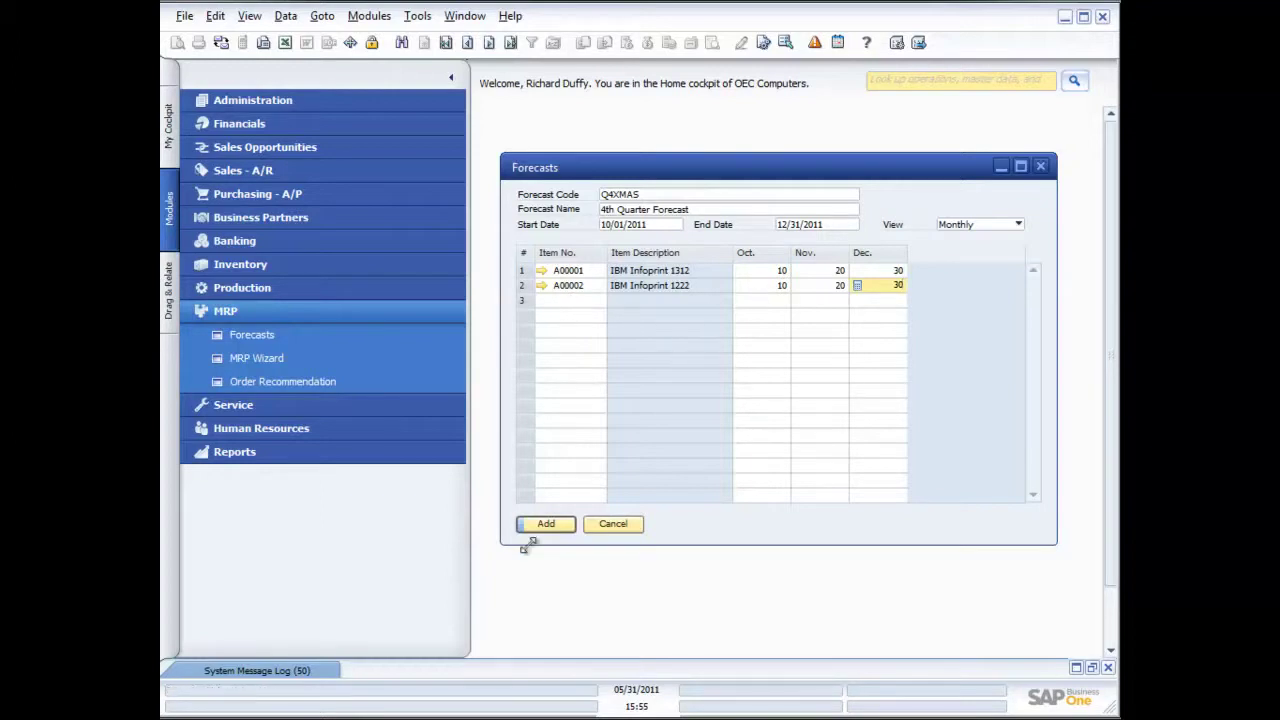
click(556, 525)
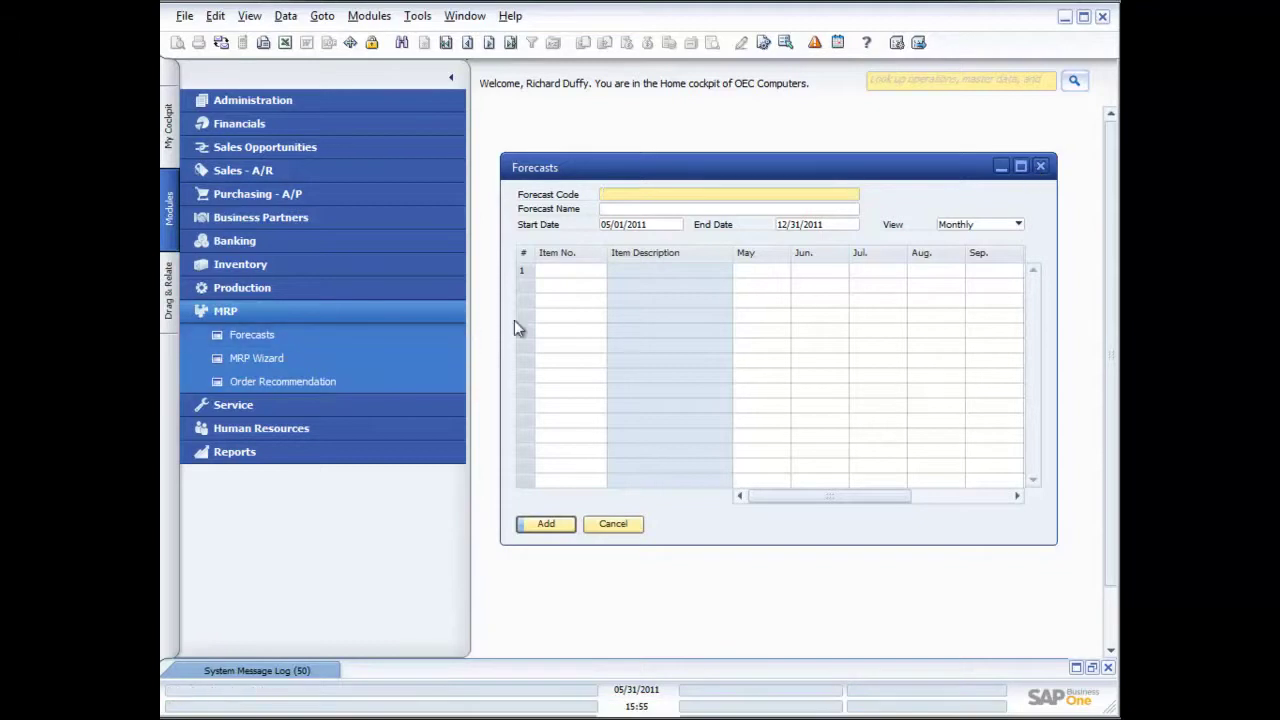
- Close the Forecasts window and launch the MRP Wizard
click(1040, 166)
click(238, 358)
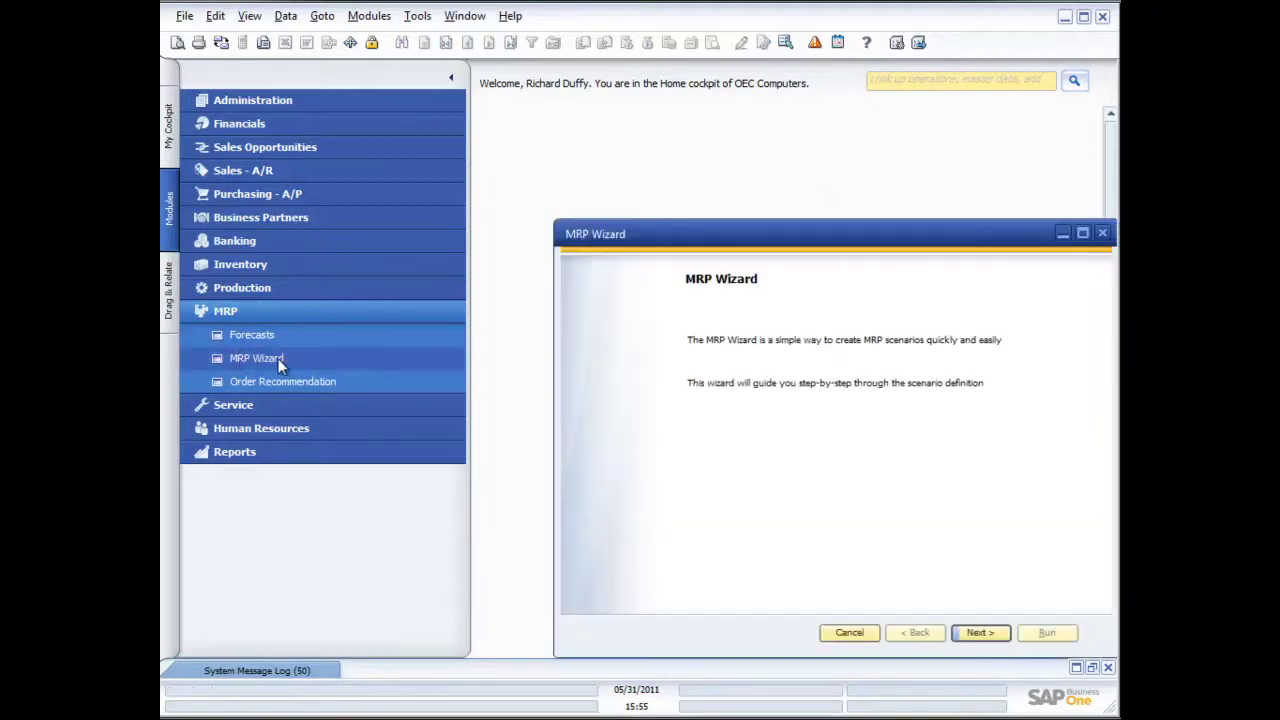
drag(719, 250, 652, 182)
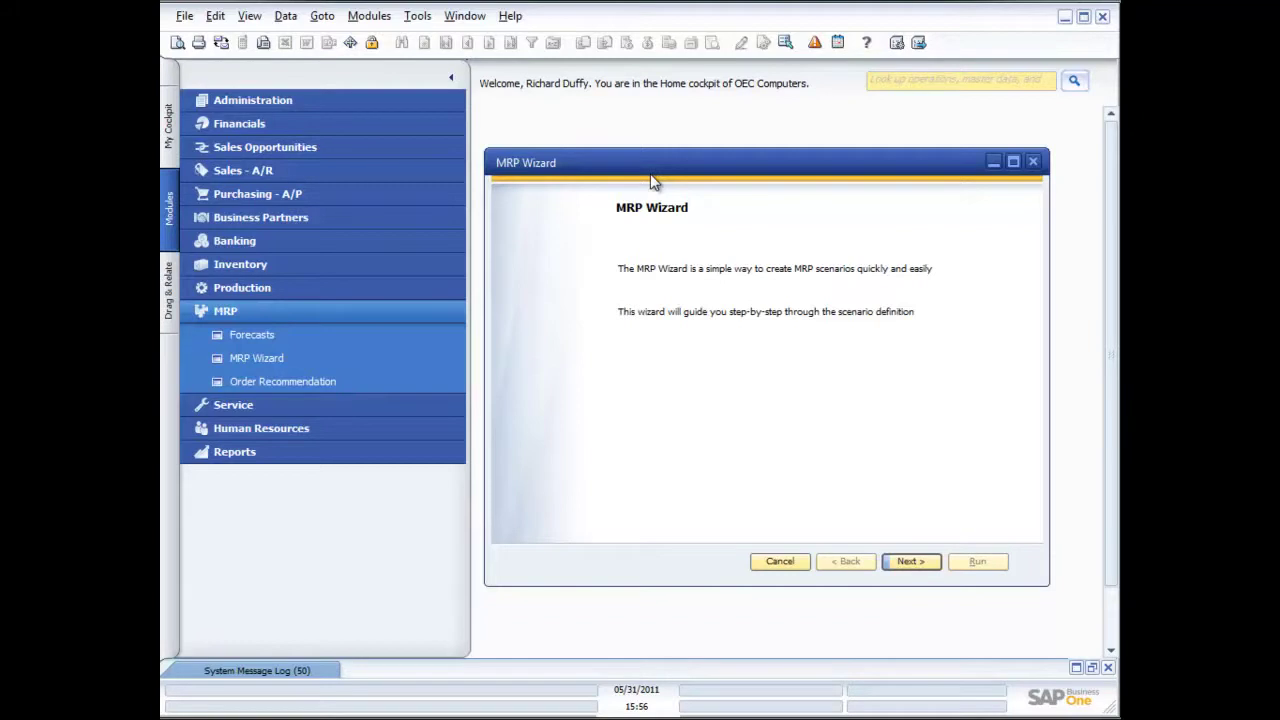
- Create a new scenario named Xmas Forecast Scenario and advance to Scenario Details
click(910, 562)
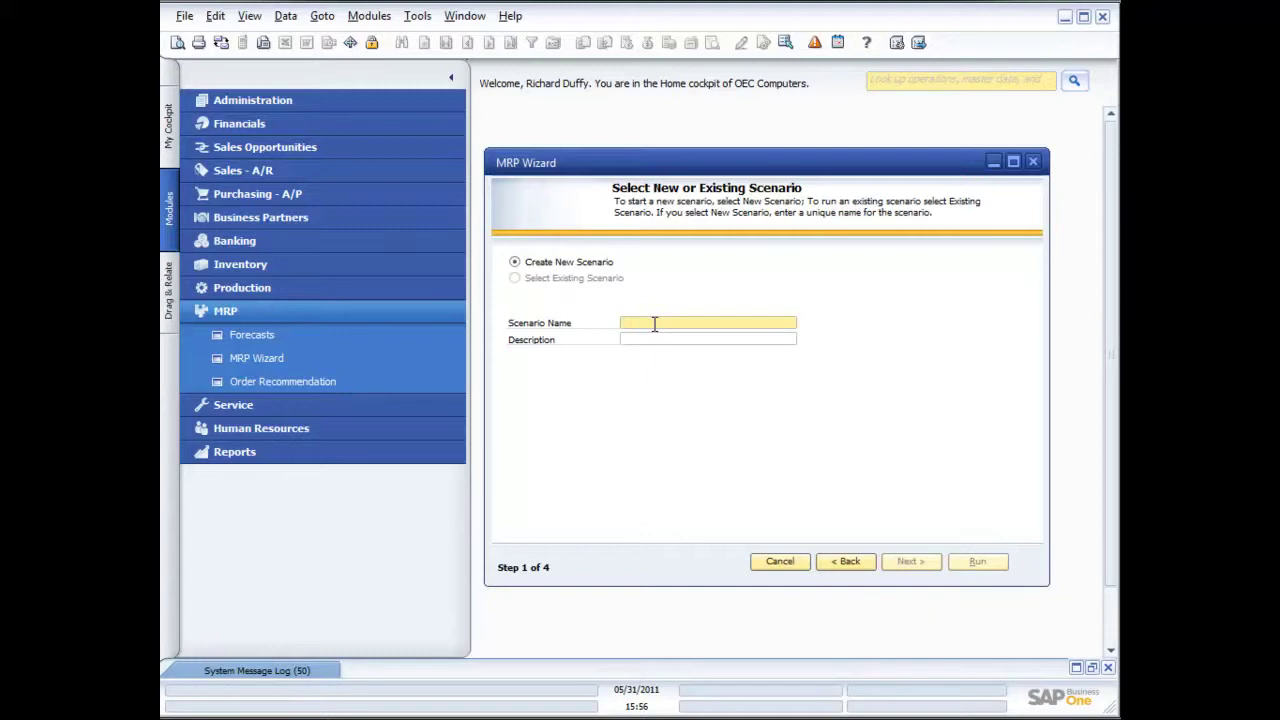
text(Xmas )
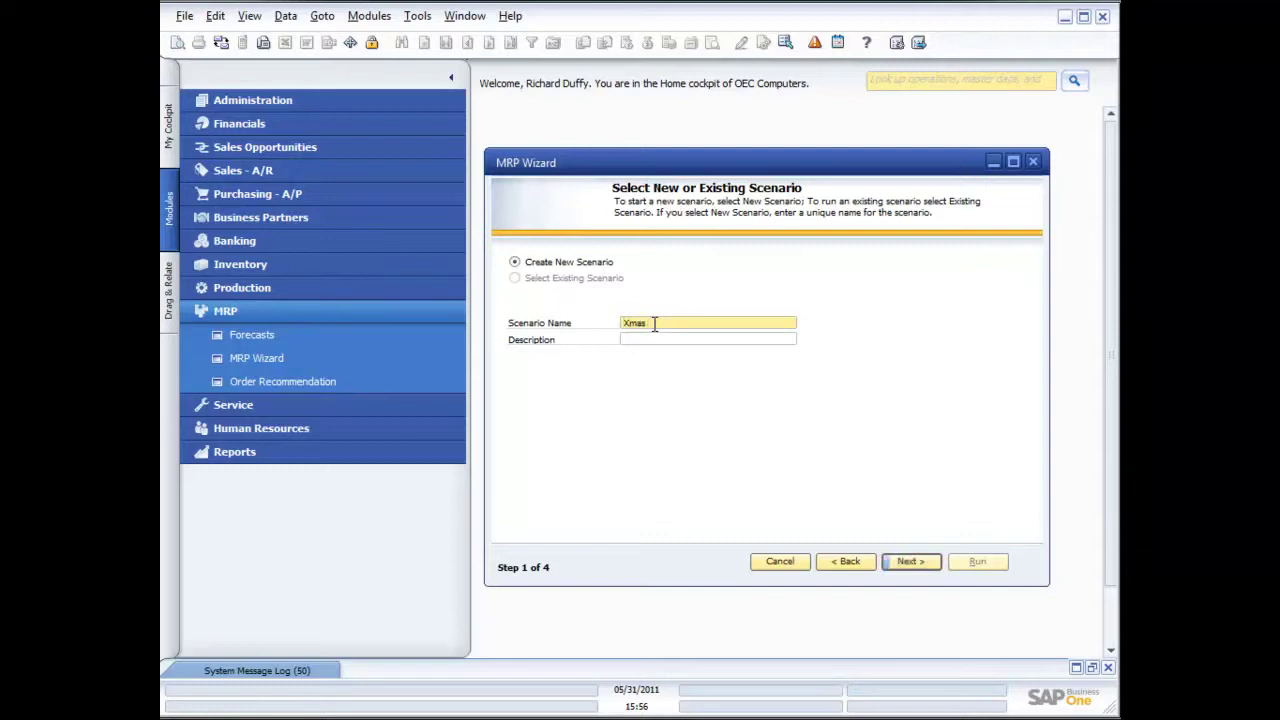
text(Forecast Scenario)
click(689, 339)
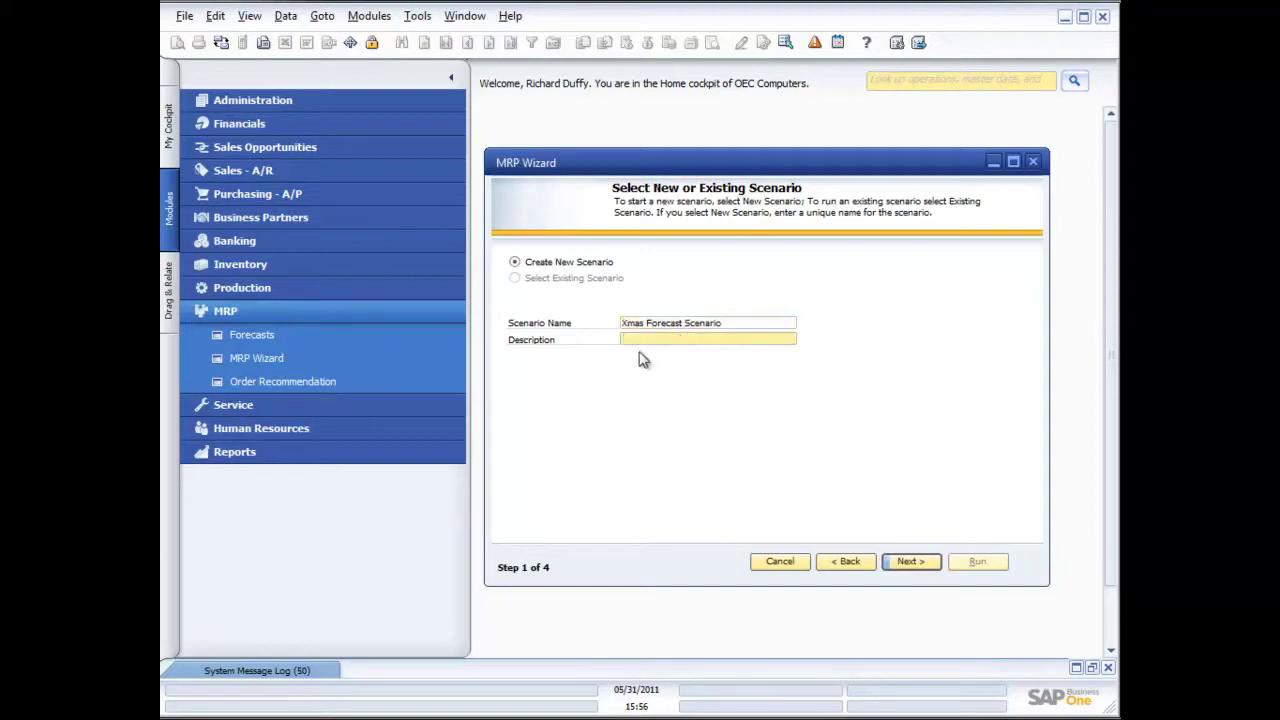
click(912, 562)
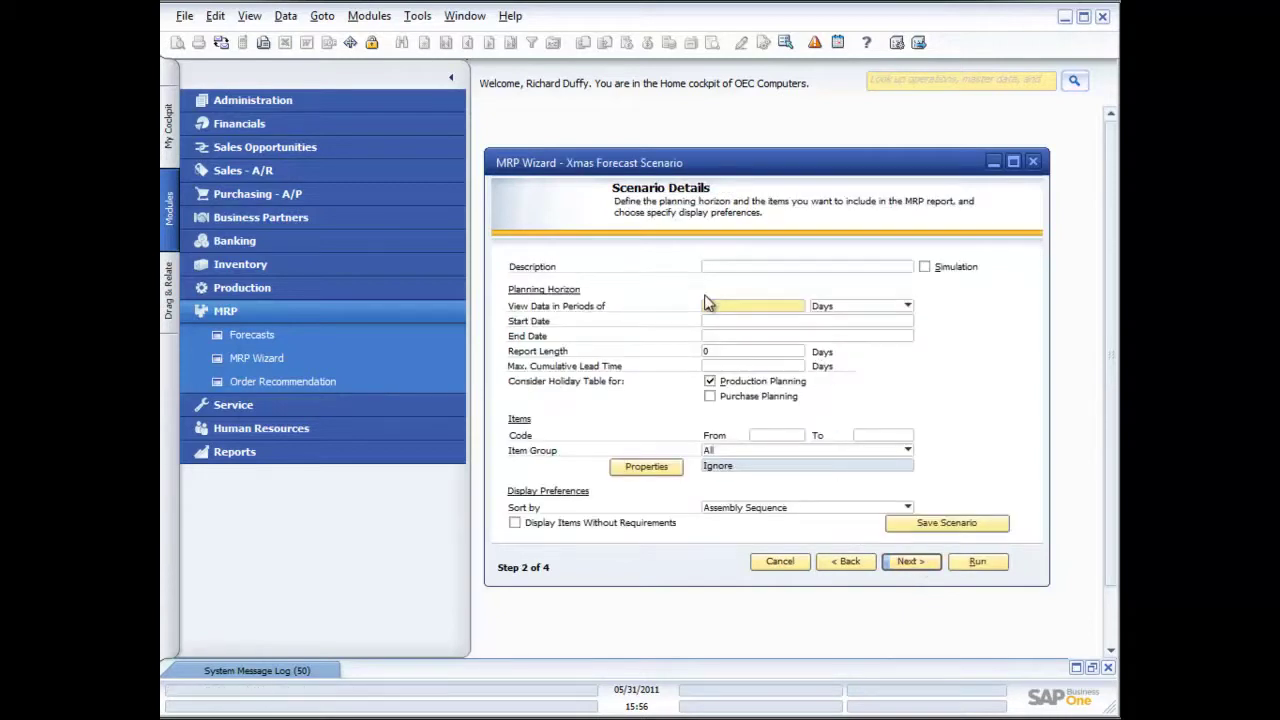
- Enter the description 'Xmas Forecast Scenario' and tick the Simulation checkbox
click(734, 264)
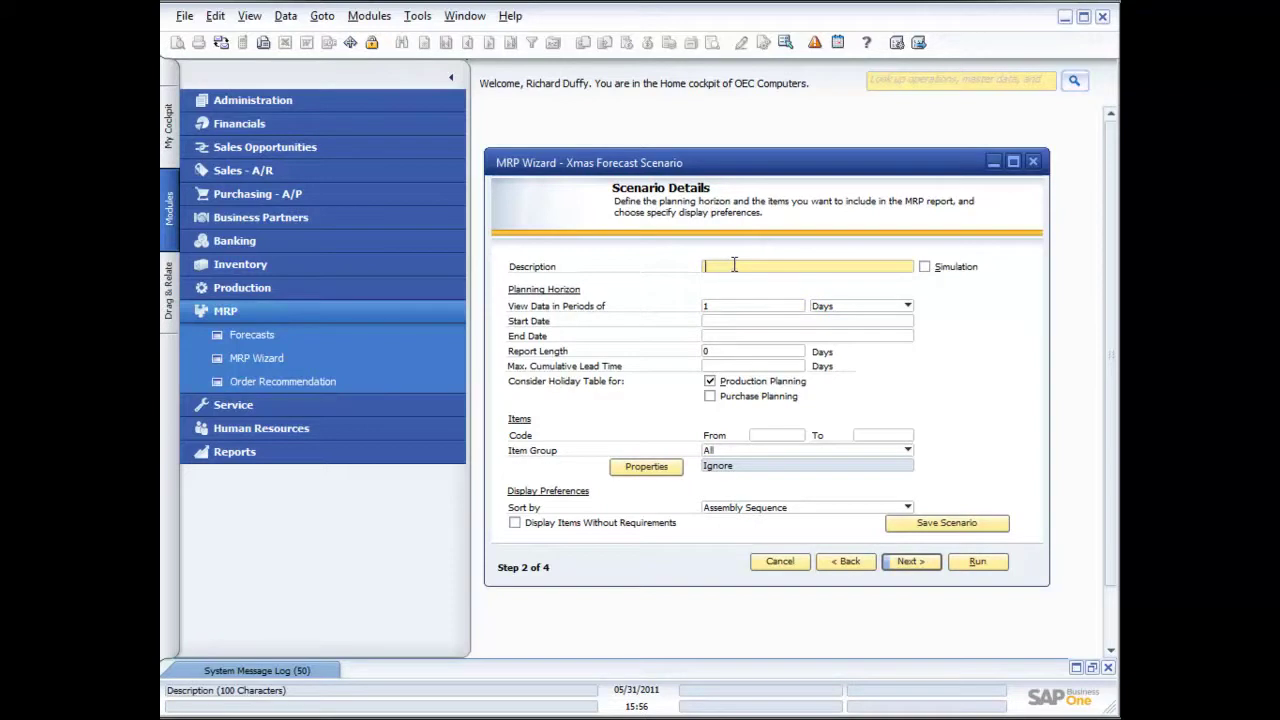
text(Xmas Forecast Scenario)
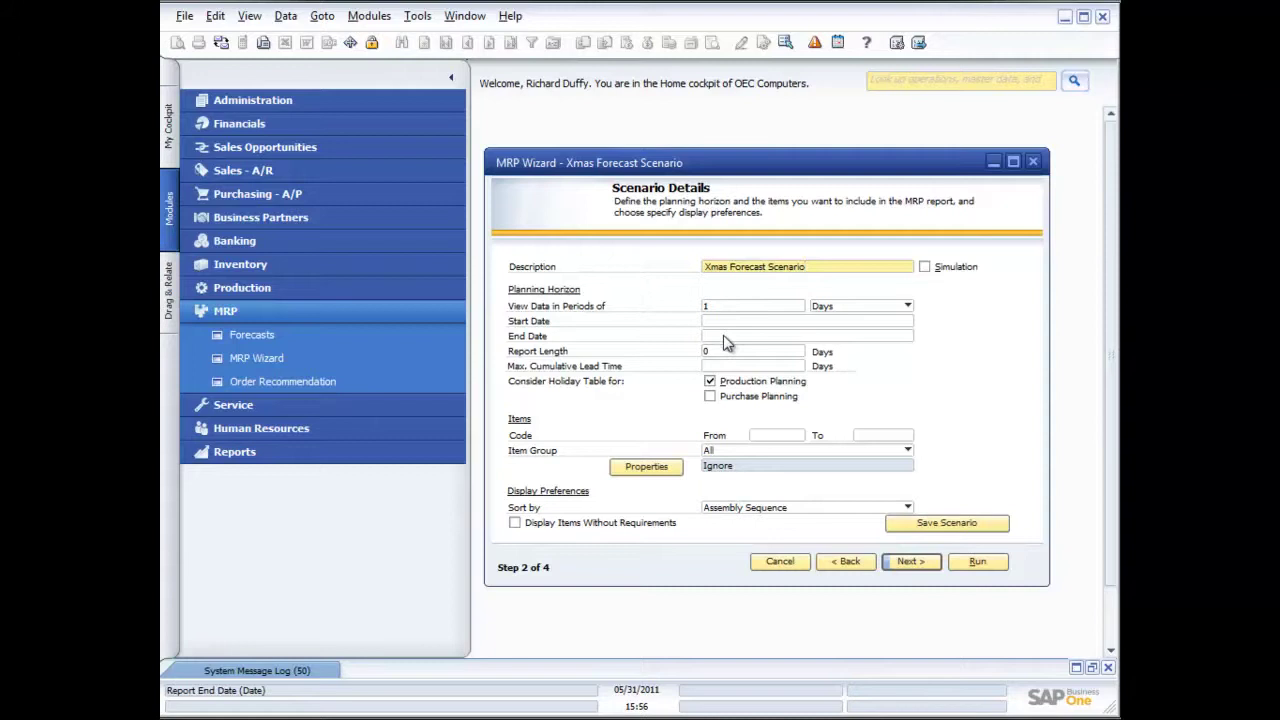
click(925, 268)
click(752, 305)
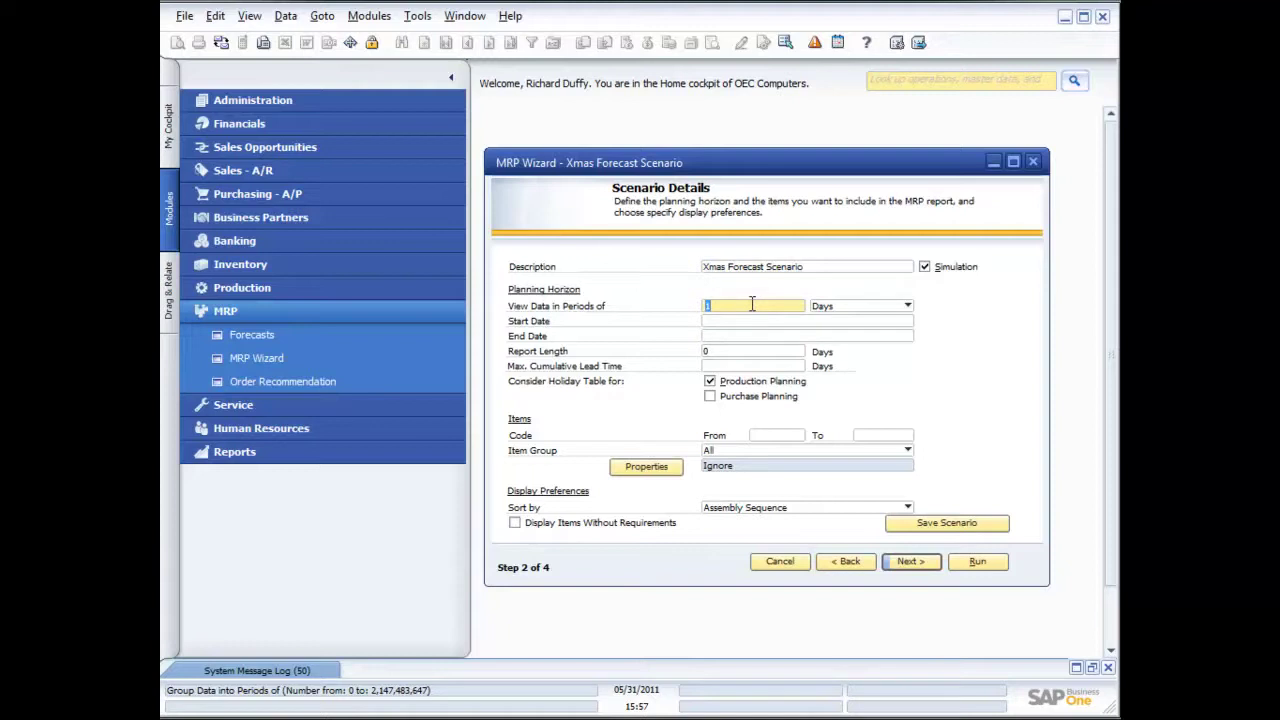
- Use weekly periods and pick October 1, 2011 as start date (shown as 09/26/2011)
click(907, 305)
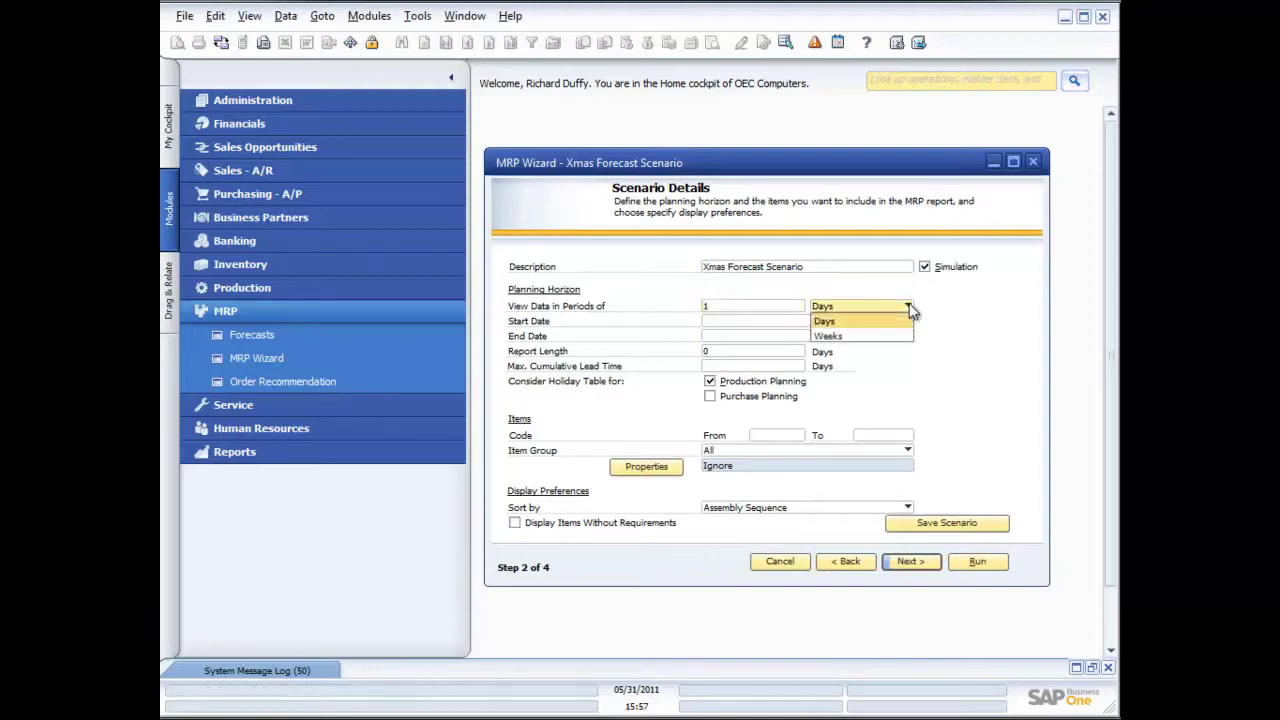
click(864, 337)
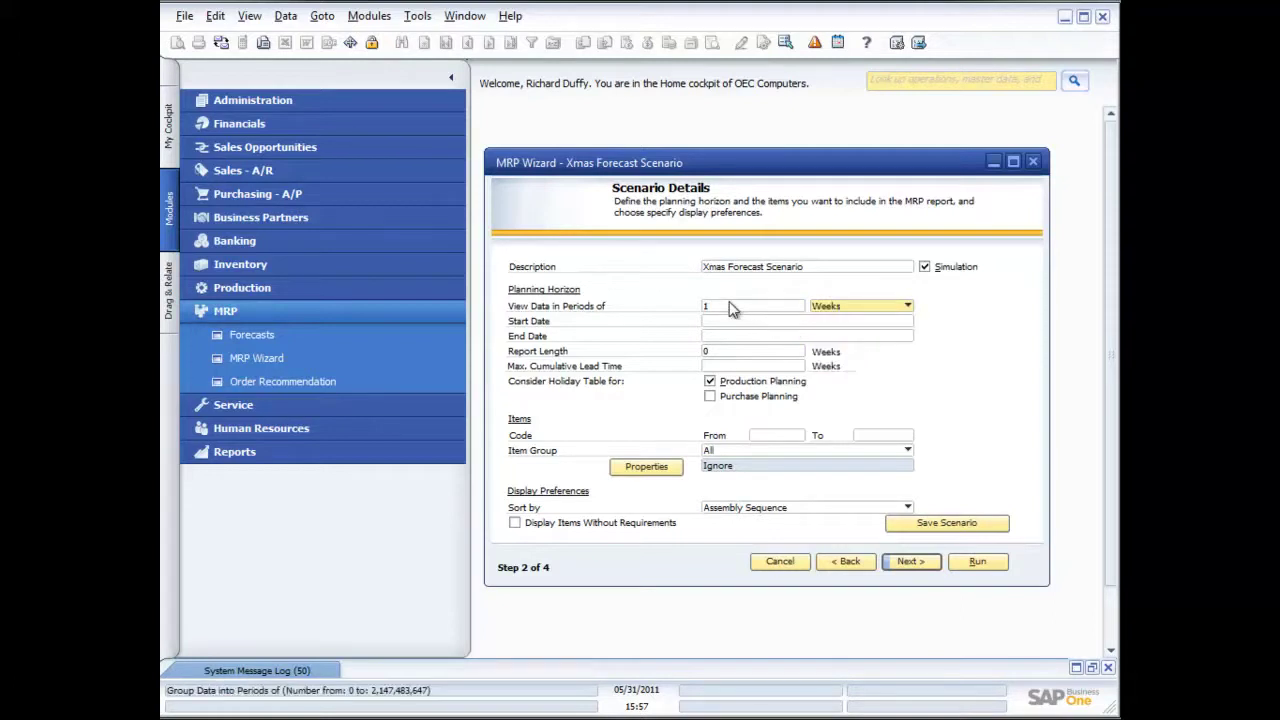
click(790, 321)
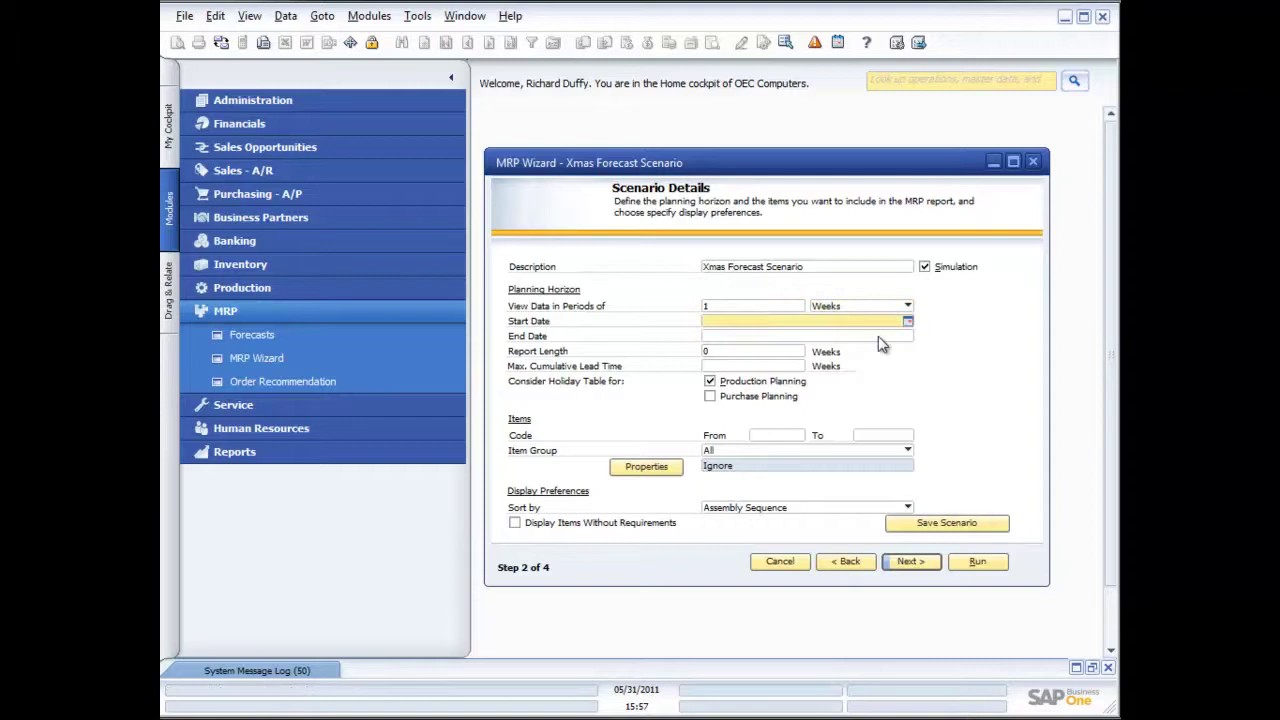
click(907, 321)
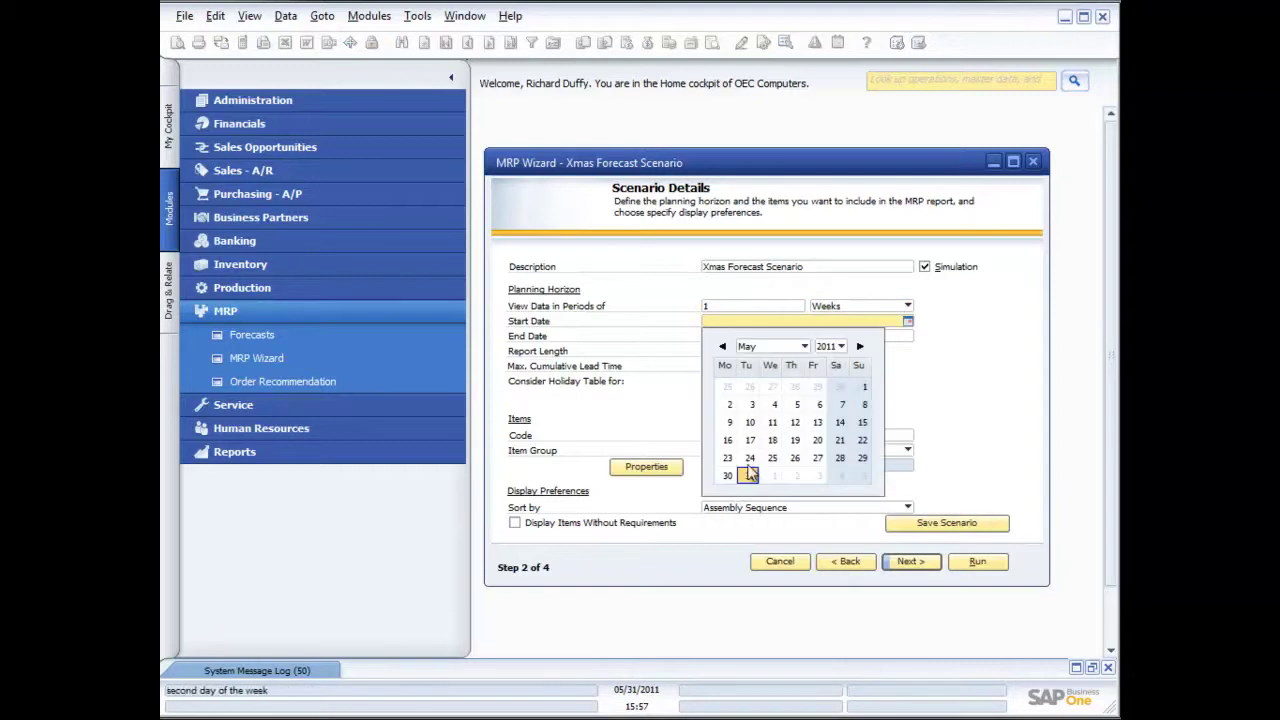
click(805, 347)
click(765, 500)
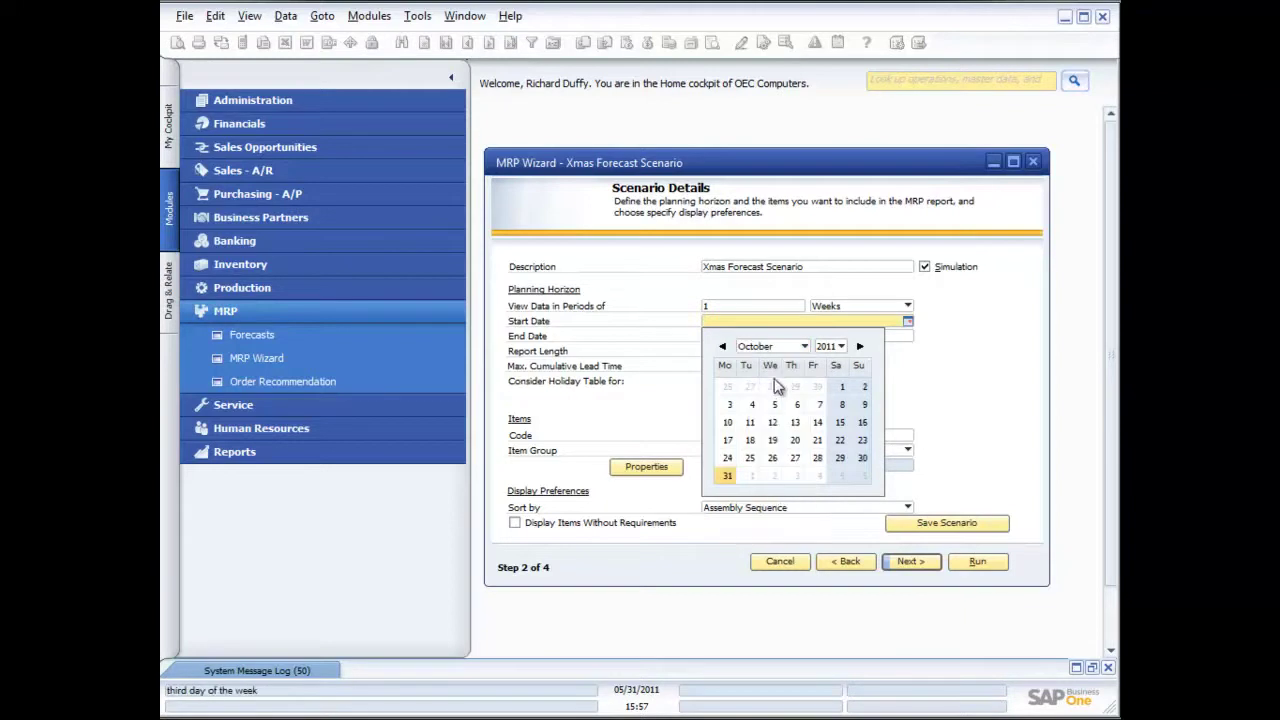
click(840, 389)
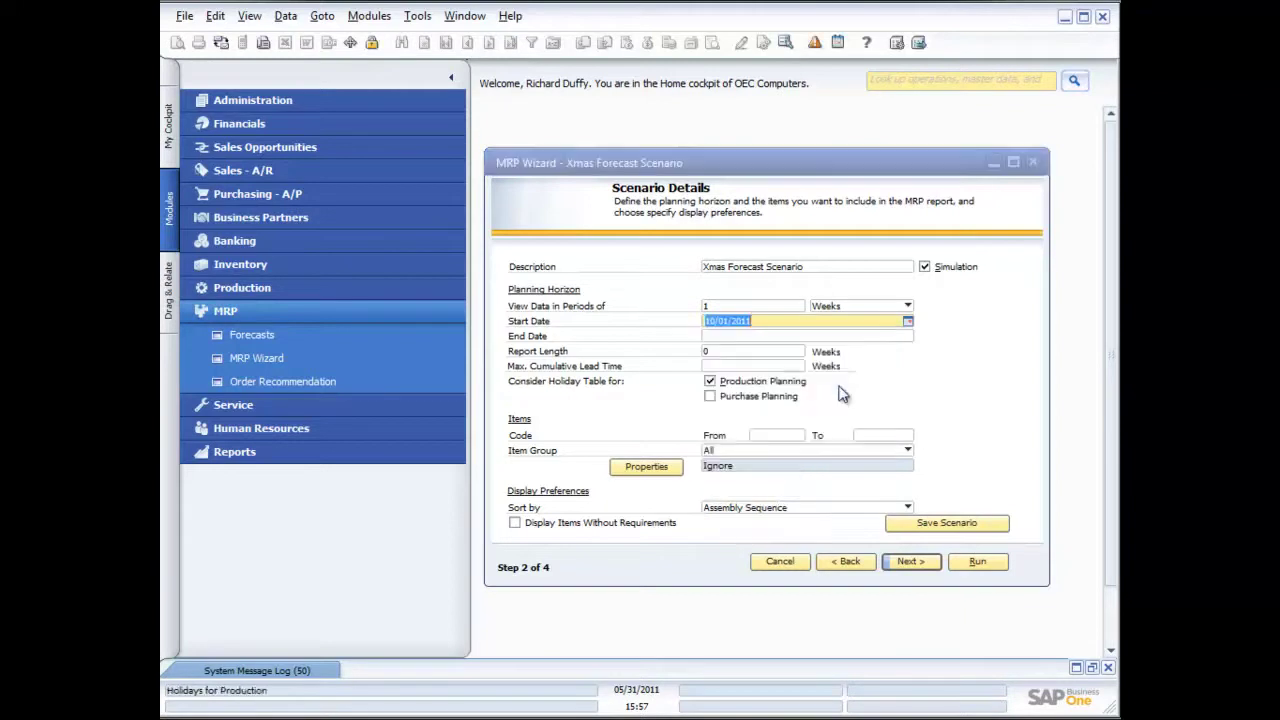
- Pick December 31, 2011 as end date (01/06/2012), giving a 14-week report length
click(780, 338)
click(907, 336)
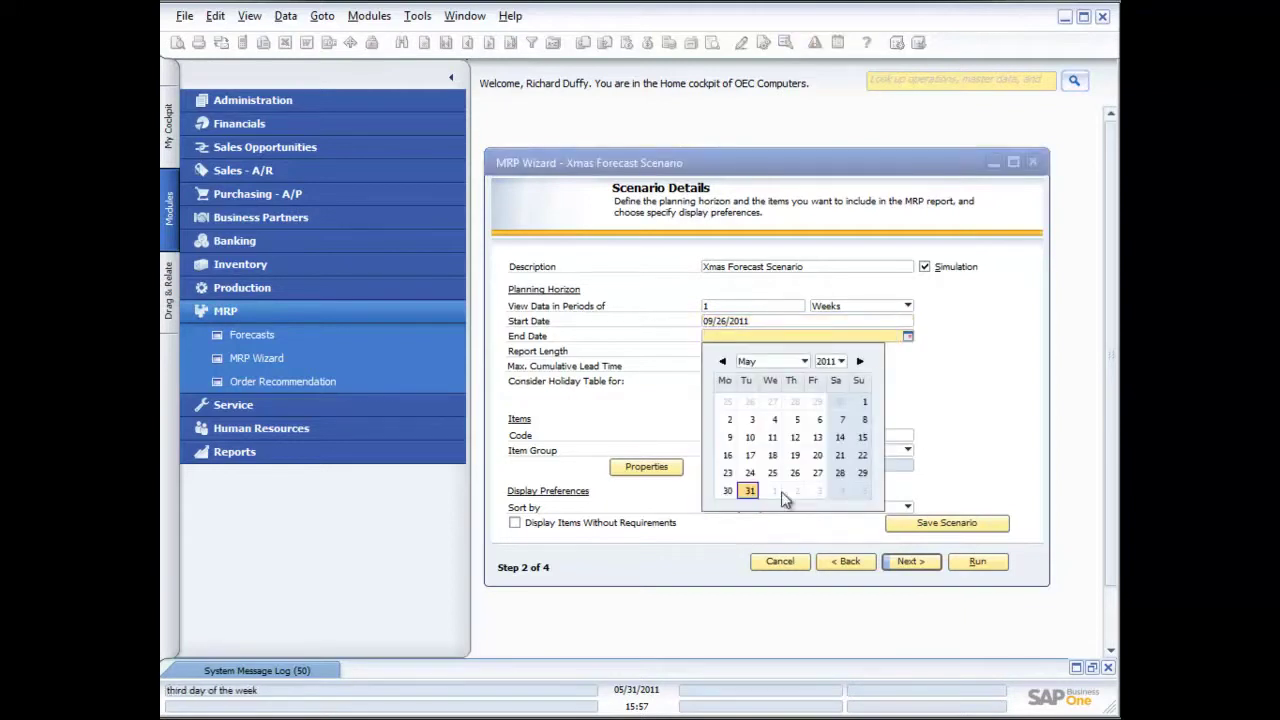
click(804, 361)
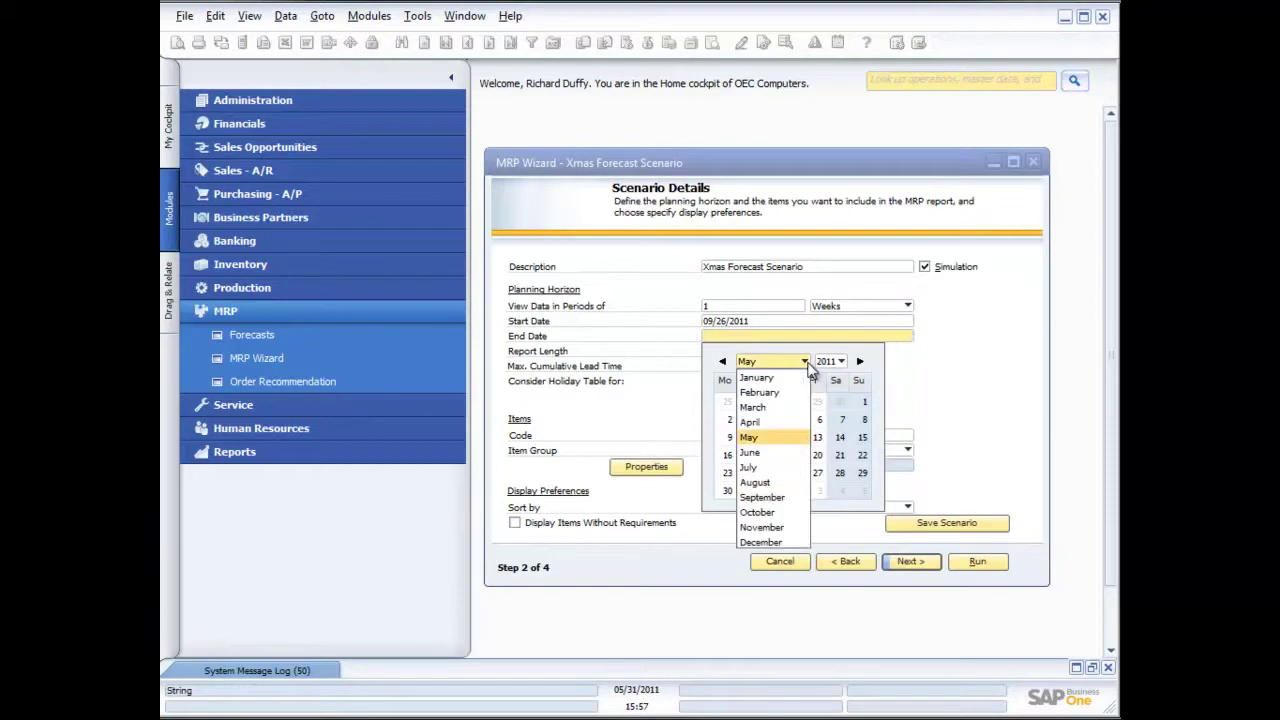
click(776, 542)
click(838, 474)
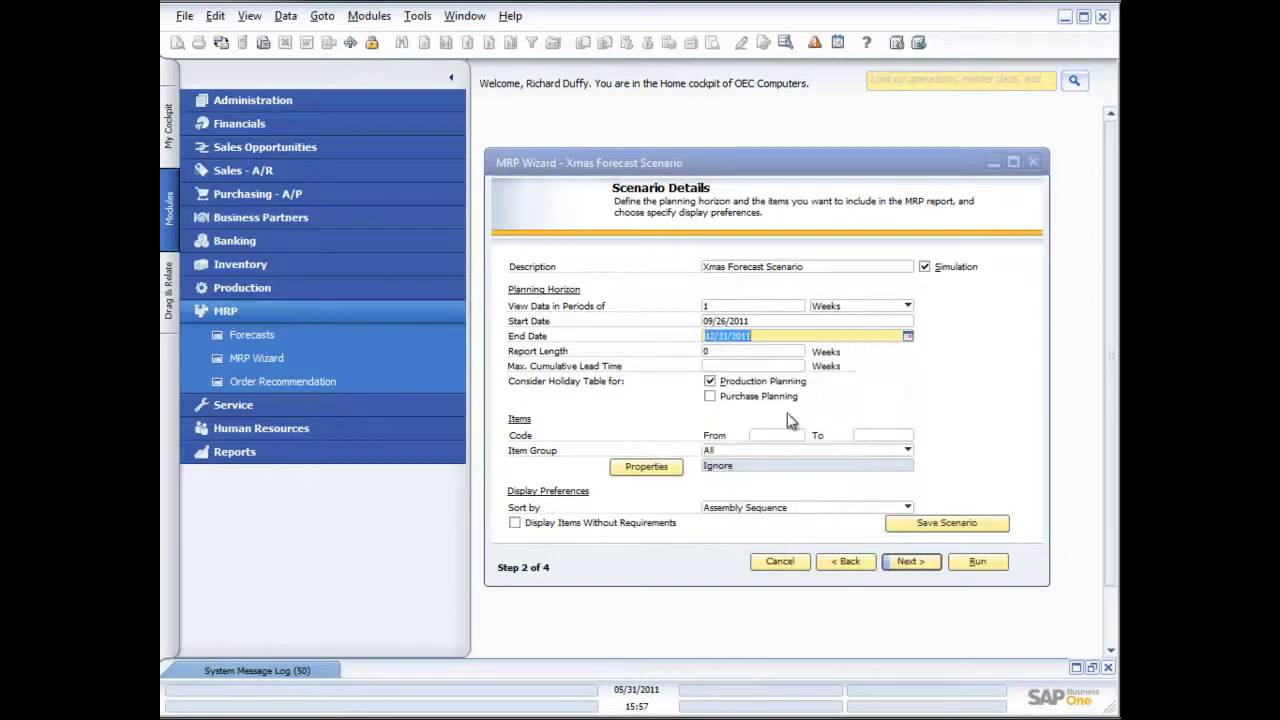
click(738, 352)
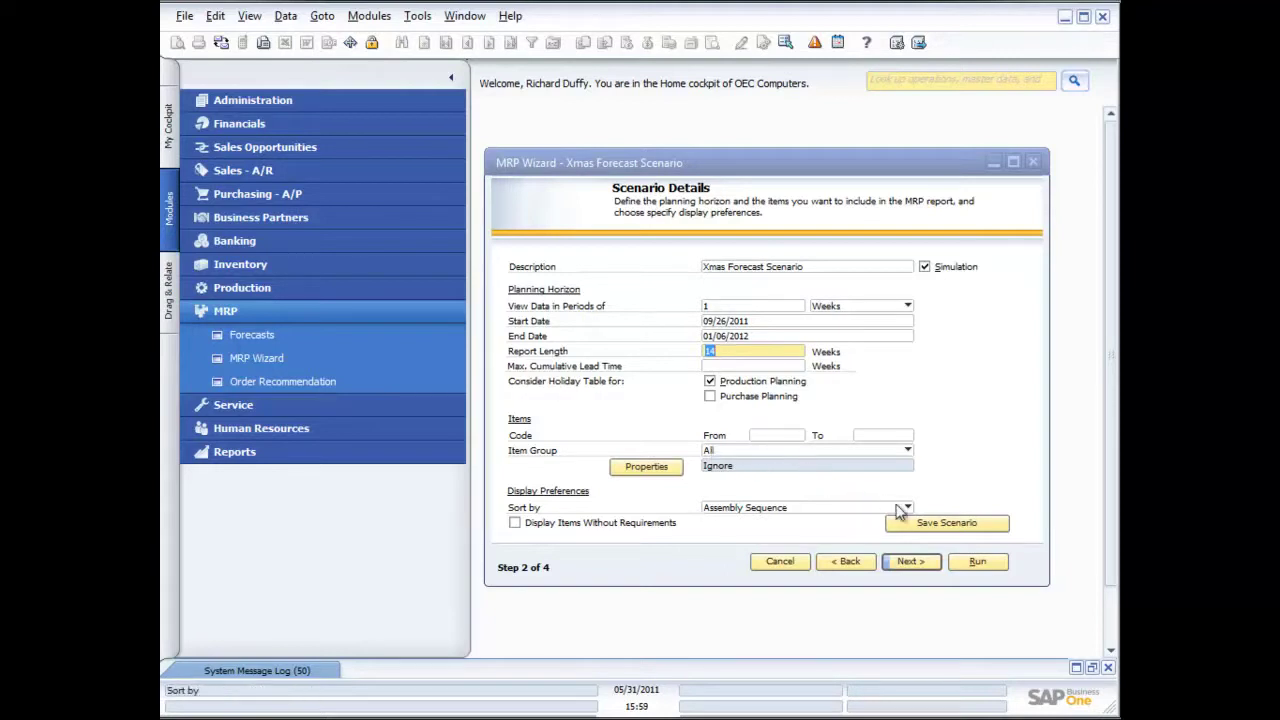
- Sort results by Item Number and try saving, which fails on the future start date
click(907, 508)
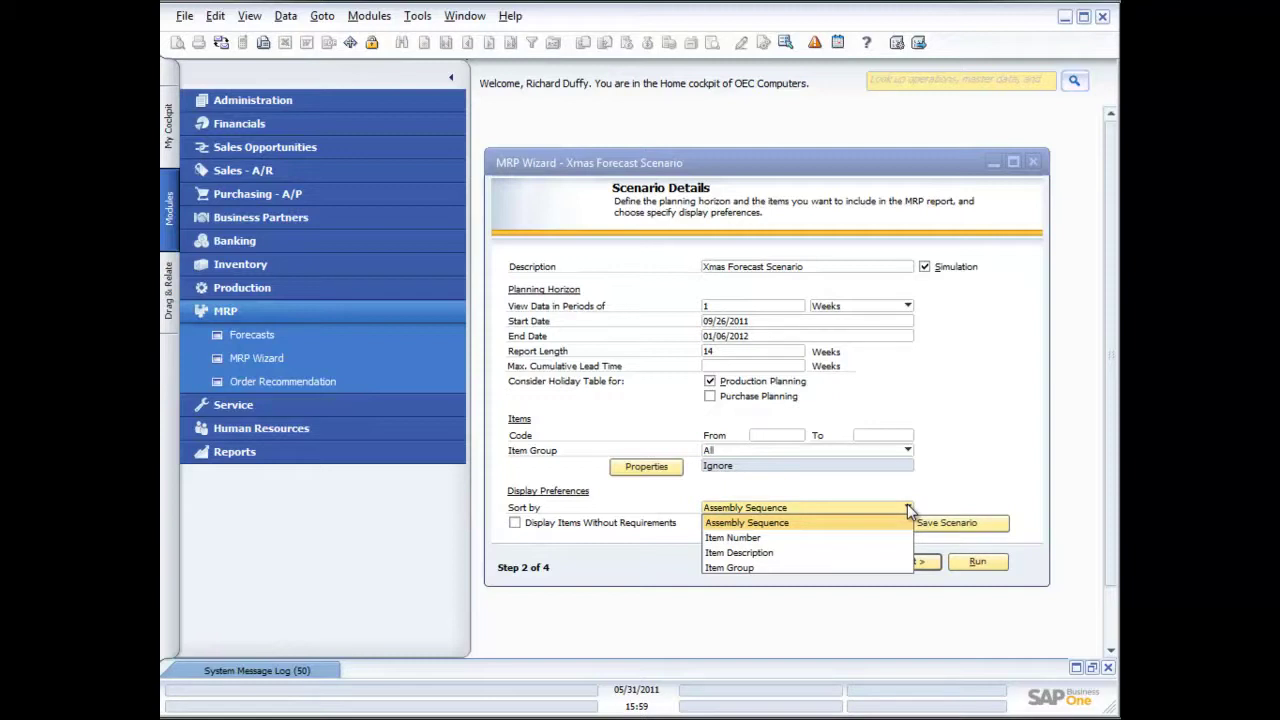
click(780, 539)
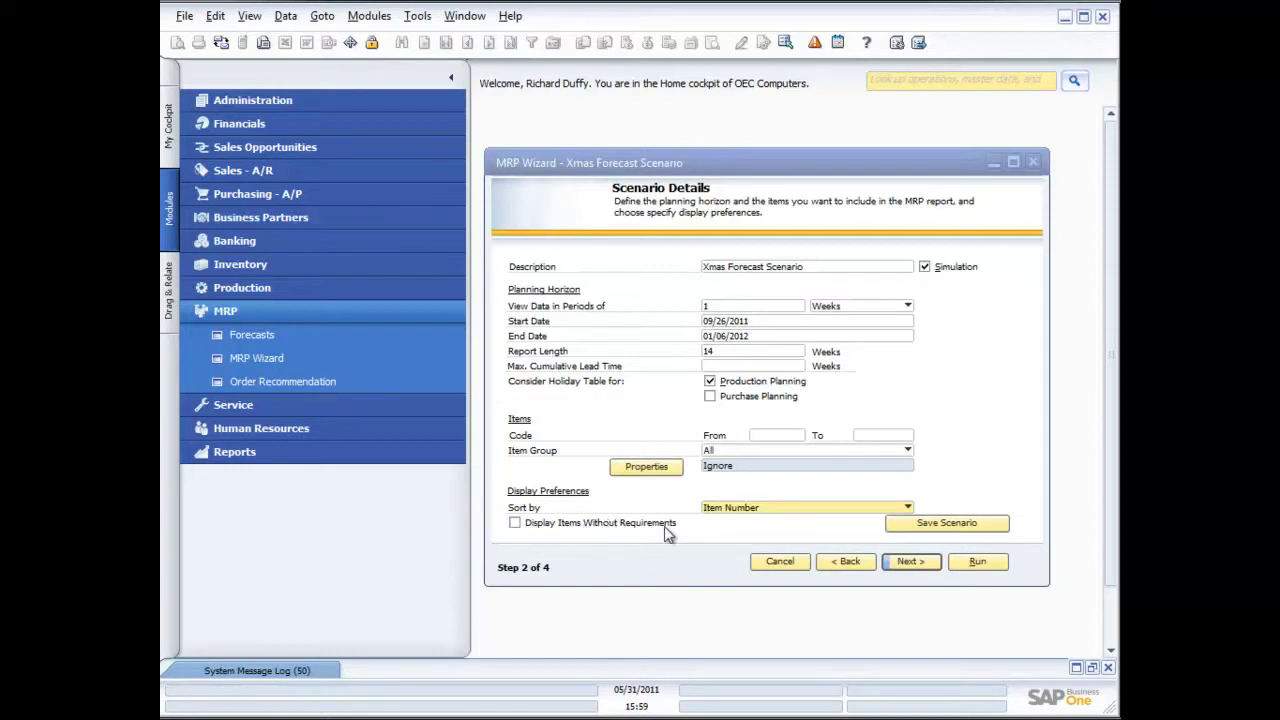
click(928, 532)
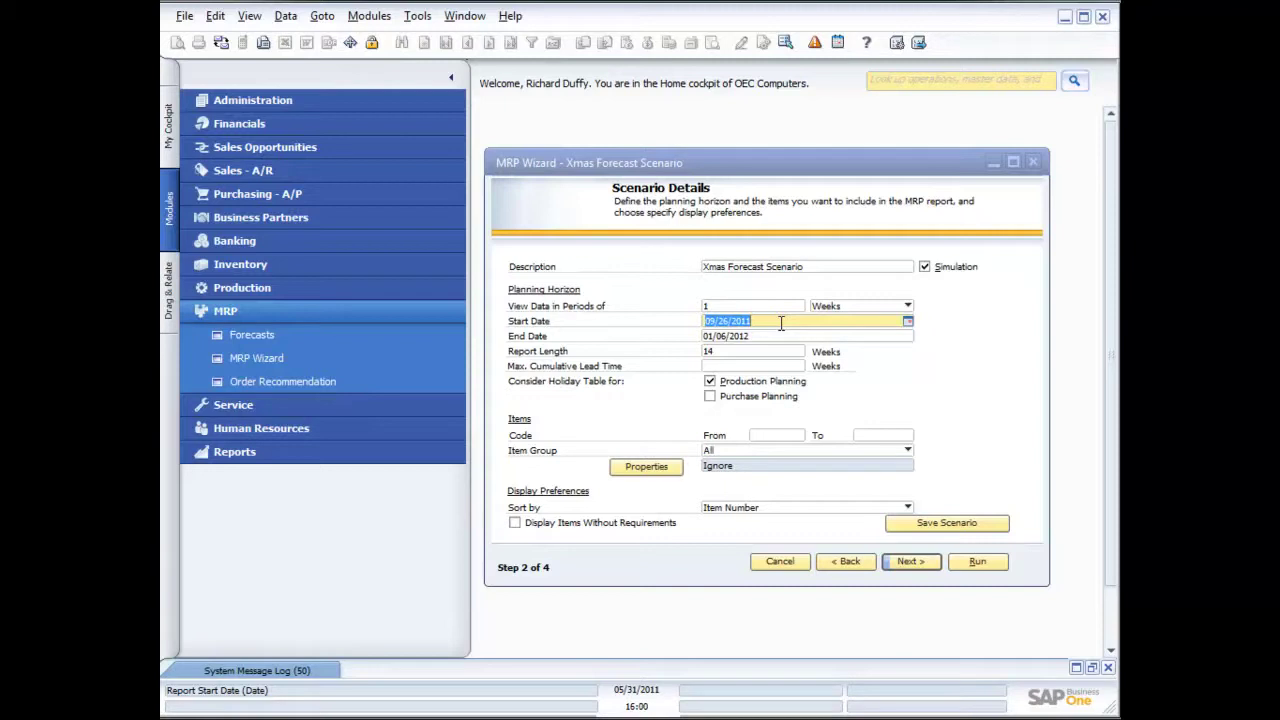
- Set the start date to today (05/30/2011) and re-pick December 31, 2011 as end date
text(d)
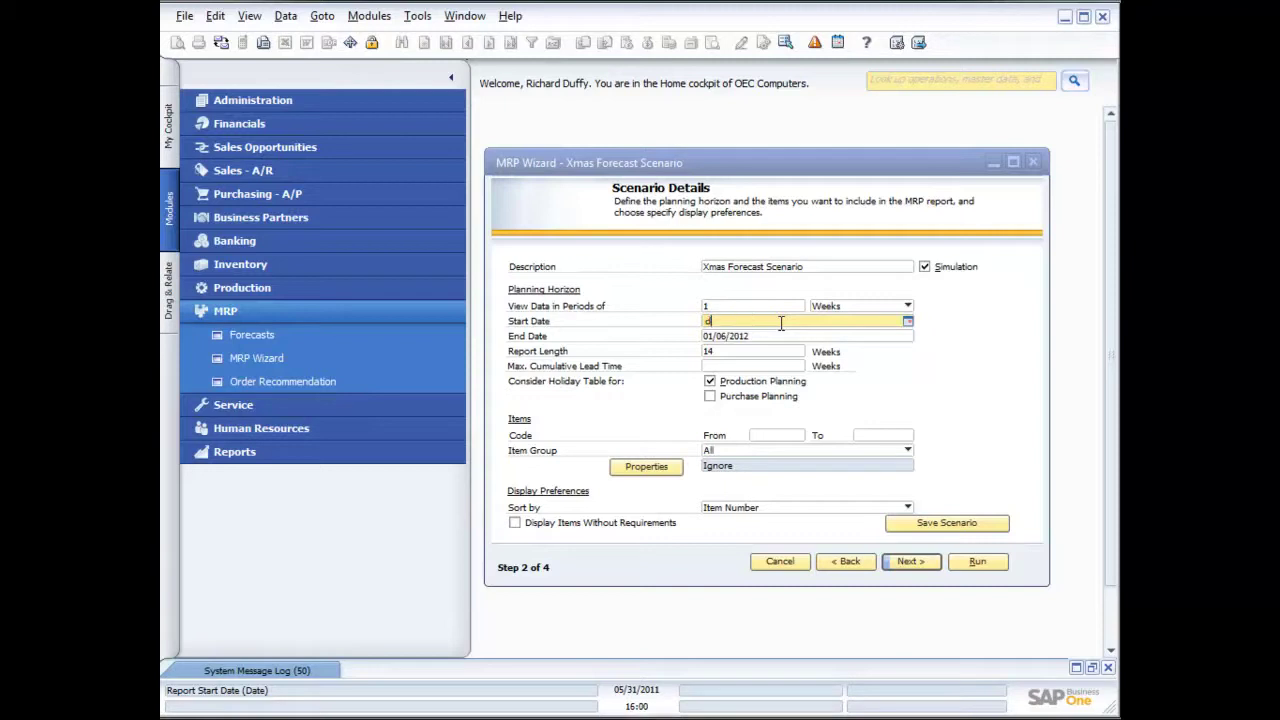
key(Tab)
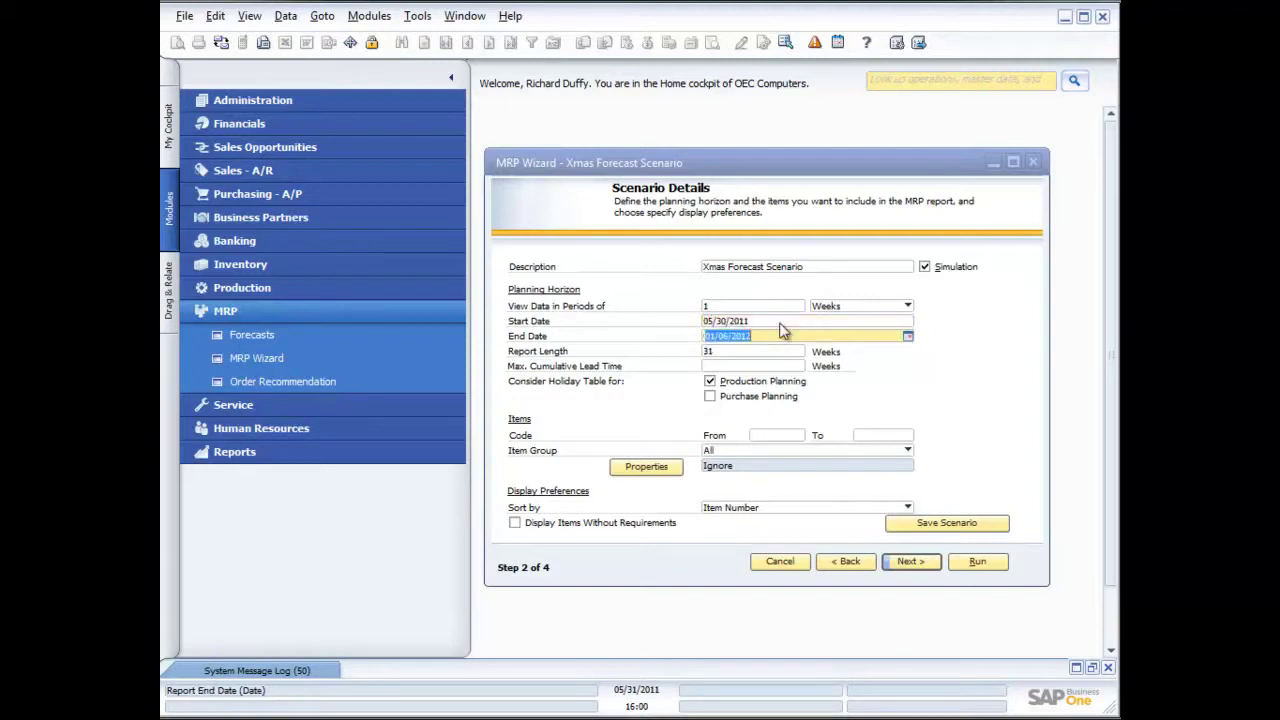
click(907, 336)
click(803, 360)
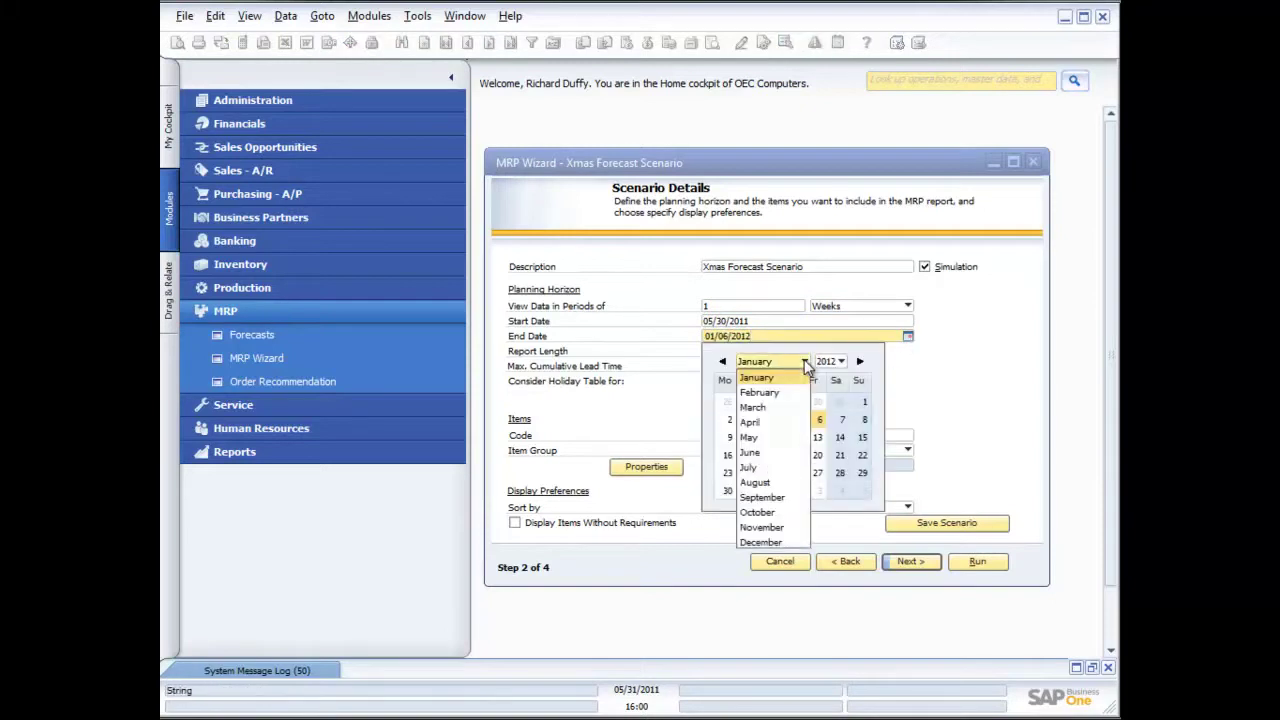
click(760, 542)
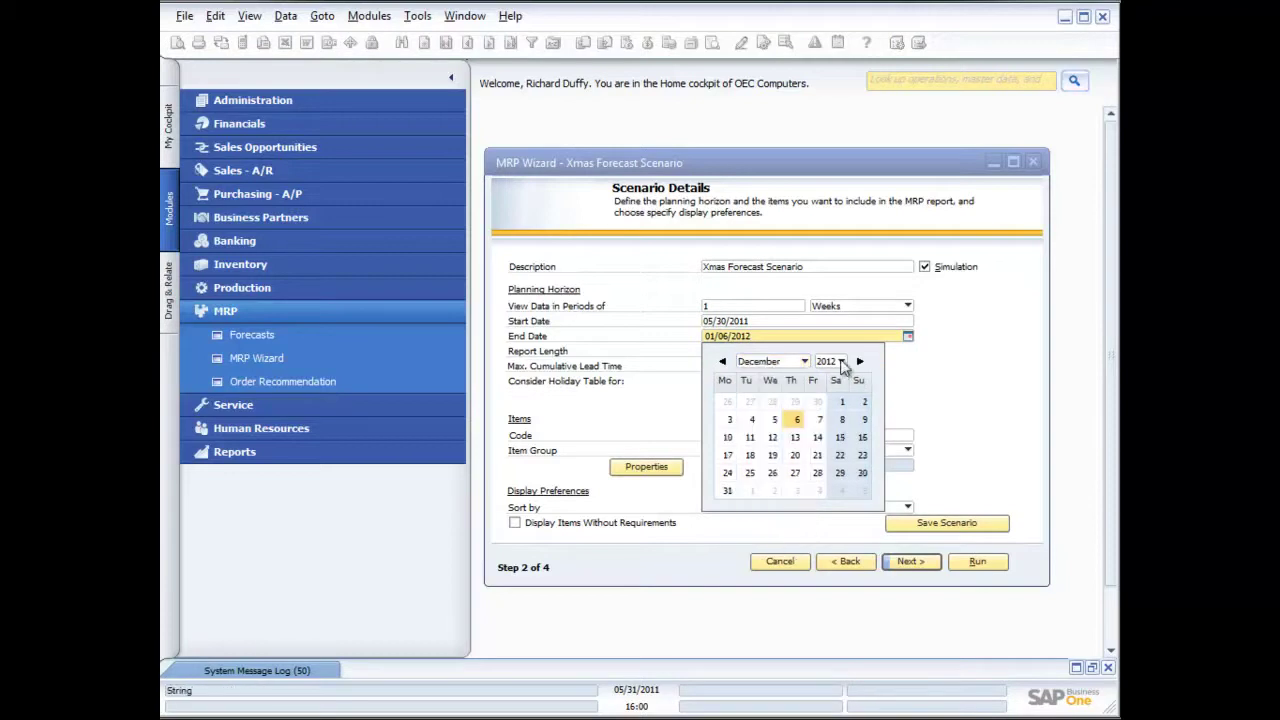
click(830, 361)
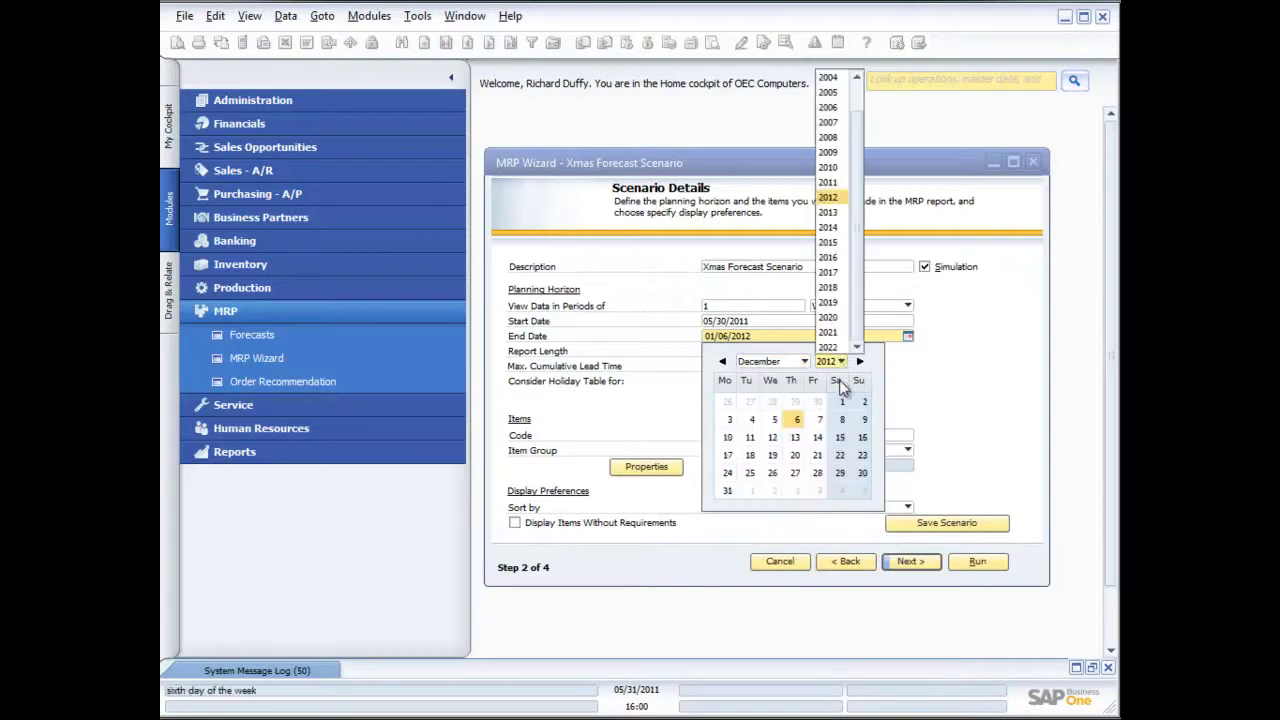
click(828, 182)
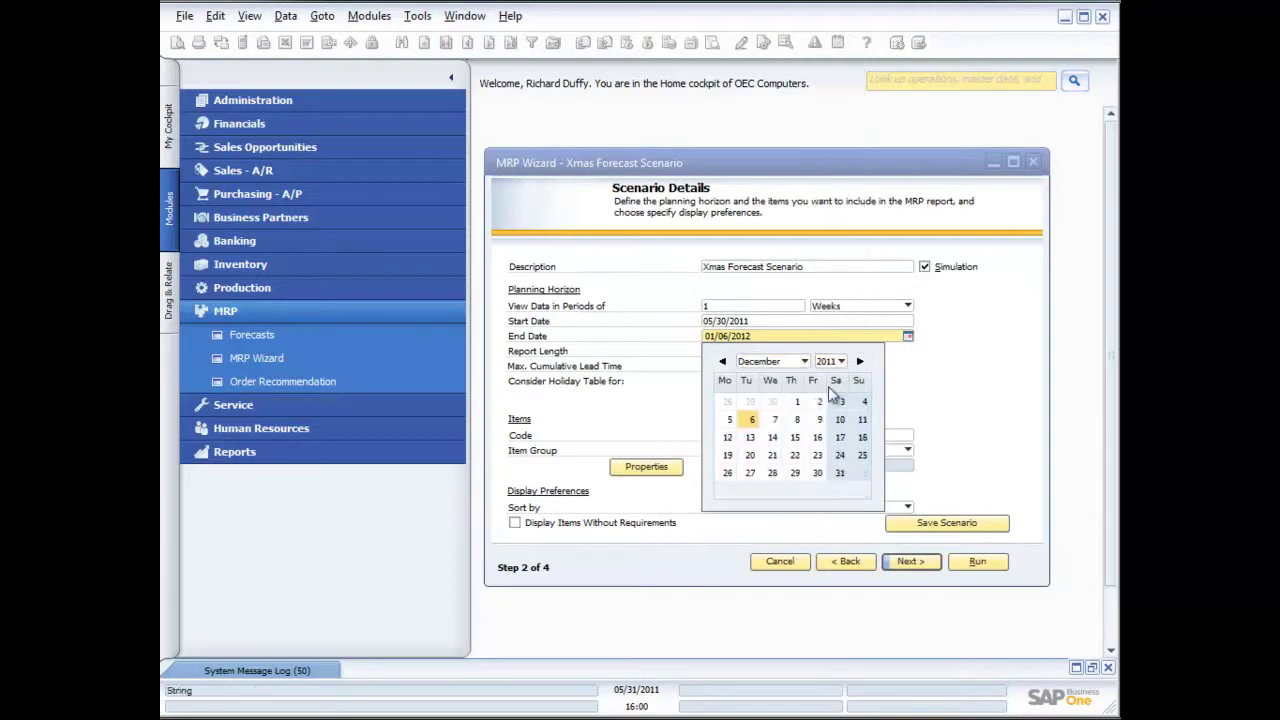
click(839, 474)
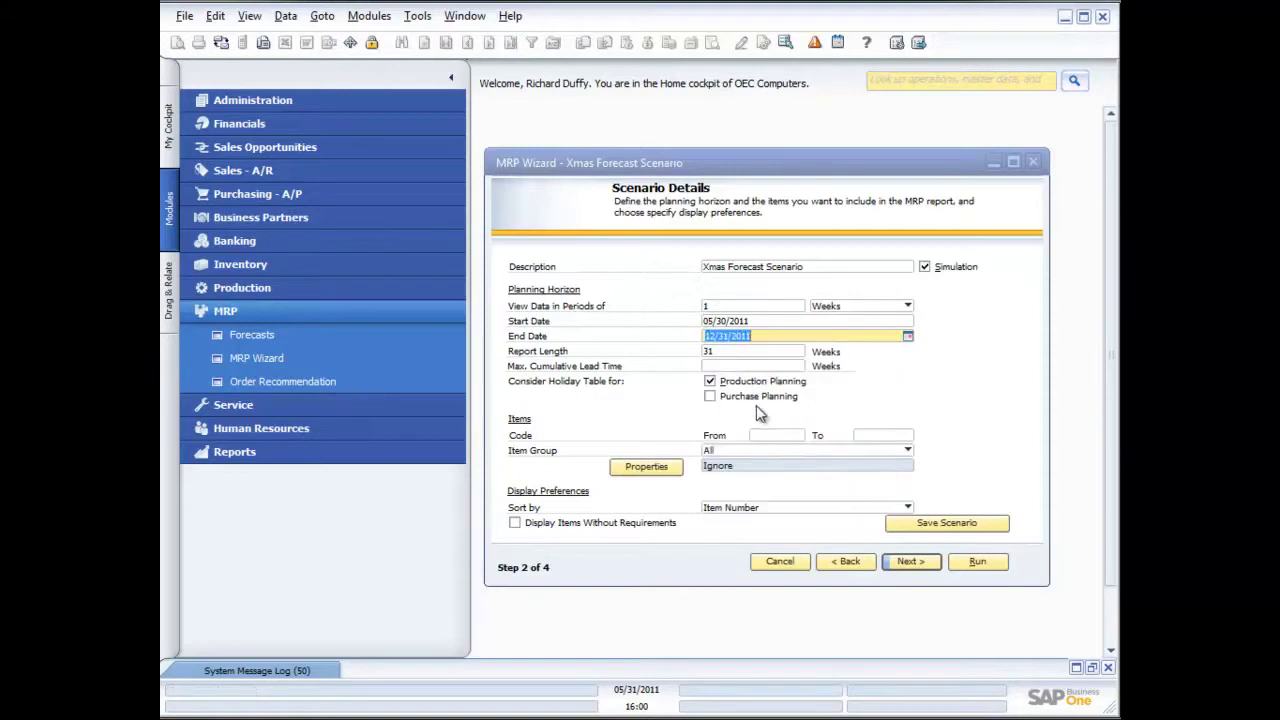
- Confirm the 31-week report length and save the scenario
key(Tab)
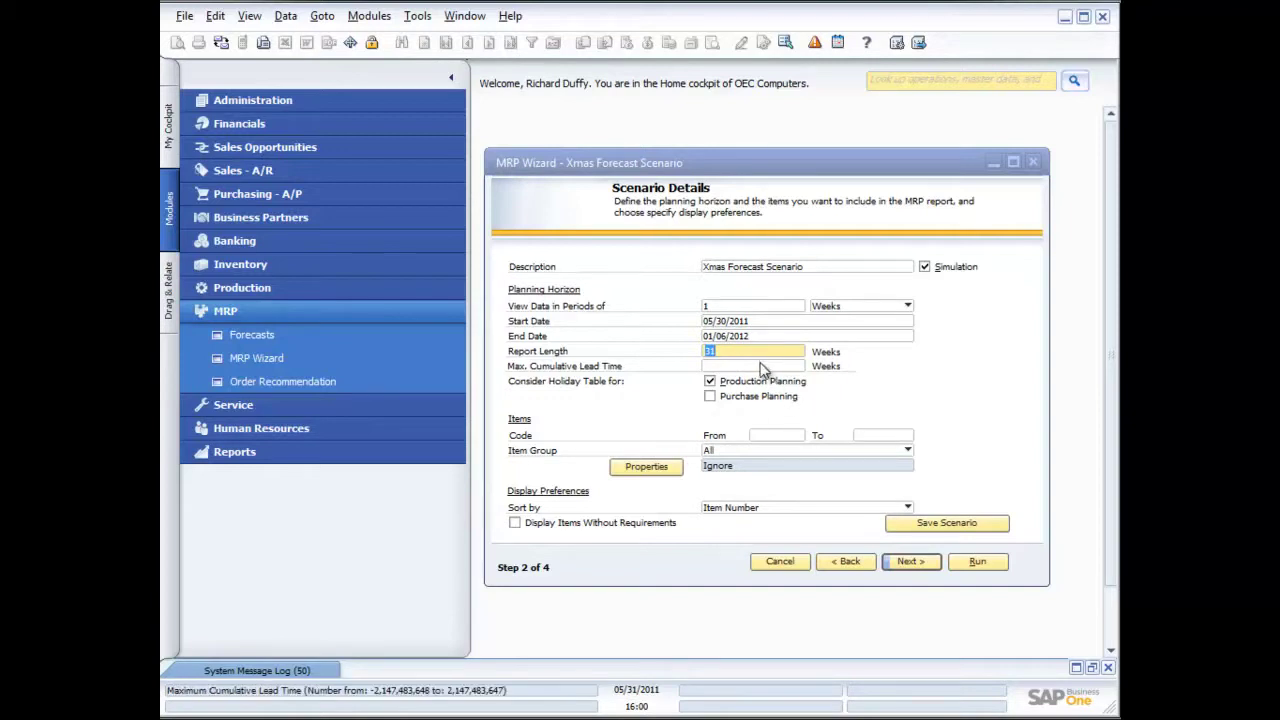
click(759, 368)
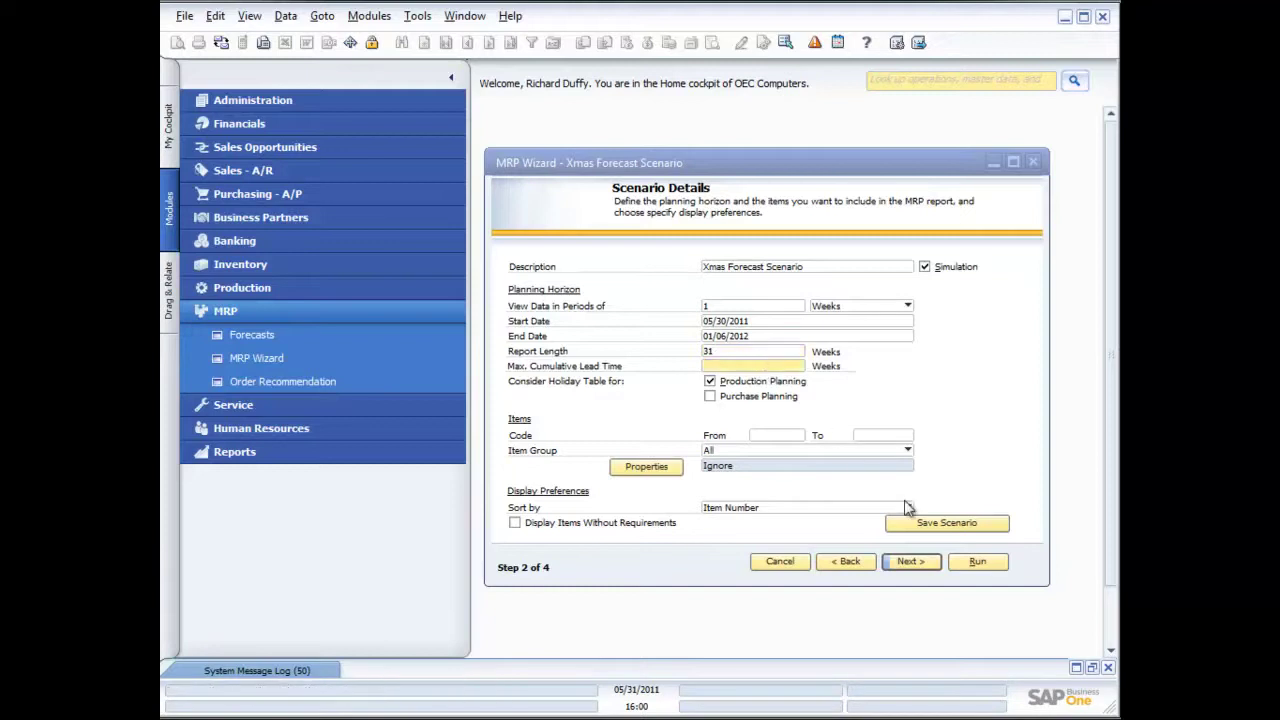
click(948, 526)
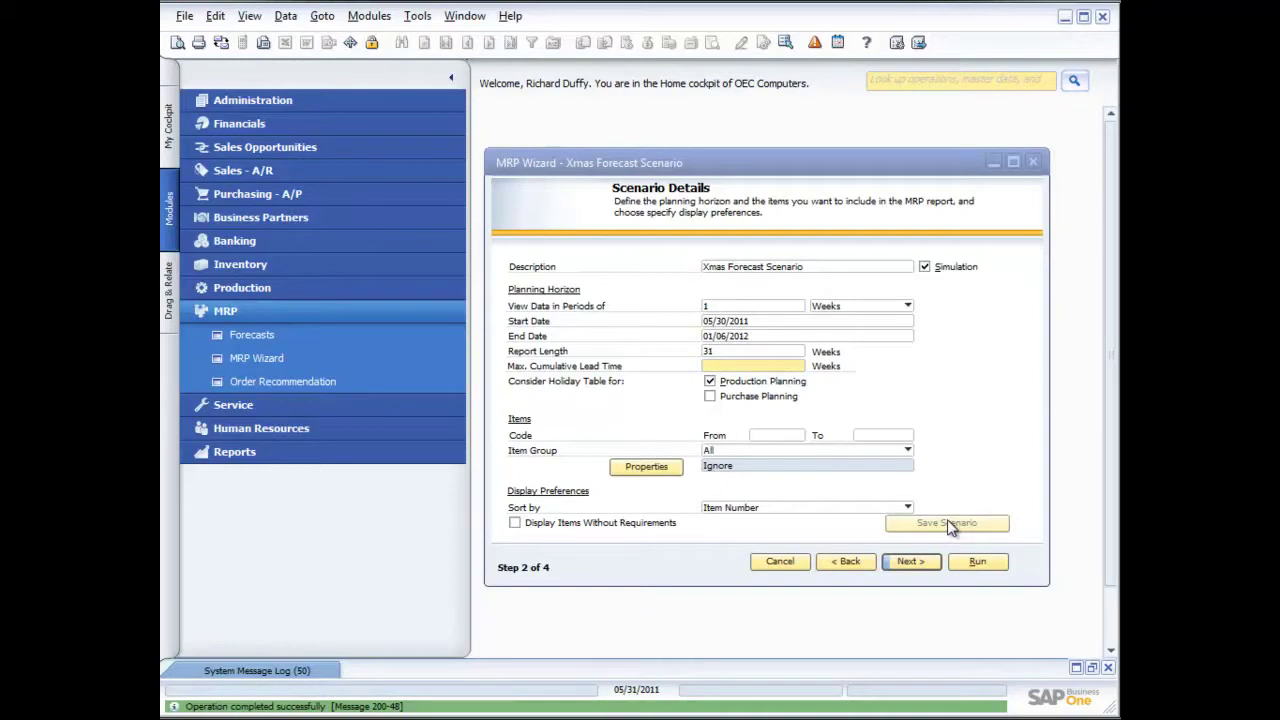
- On Data Source, include production orders for all warehouses and leave Forecast empty
click(912, 562)
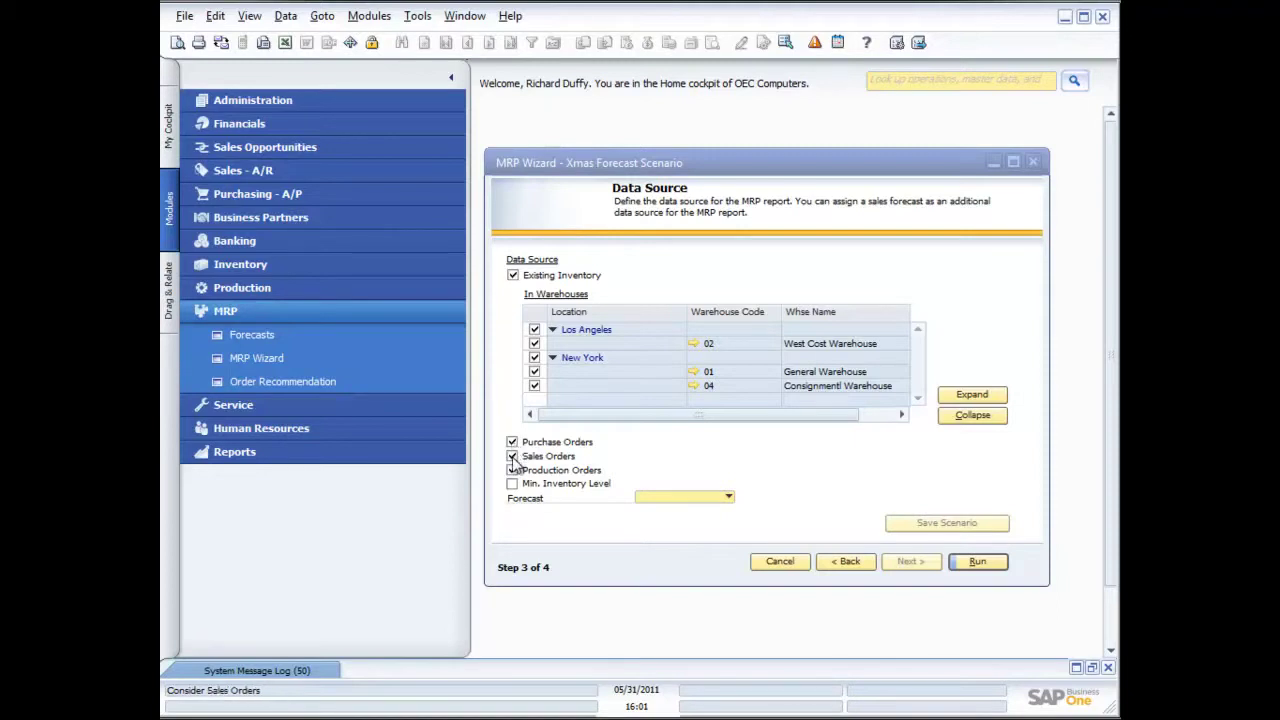
click(512, 470)
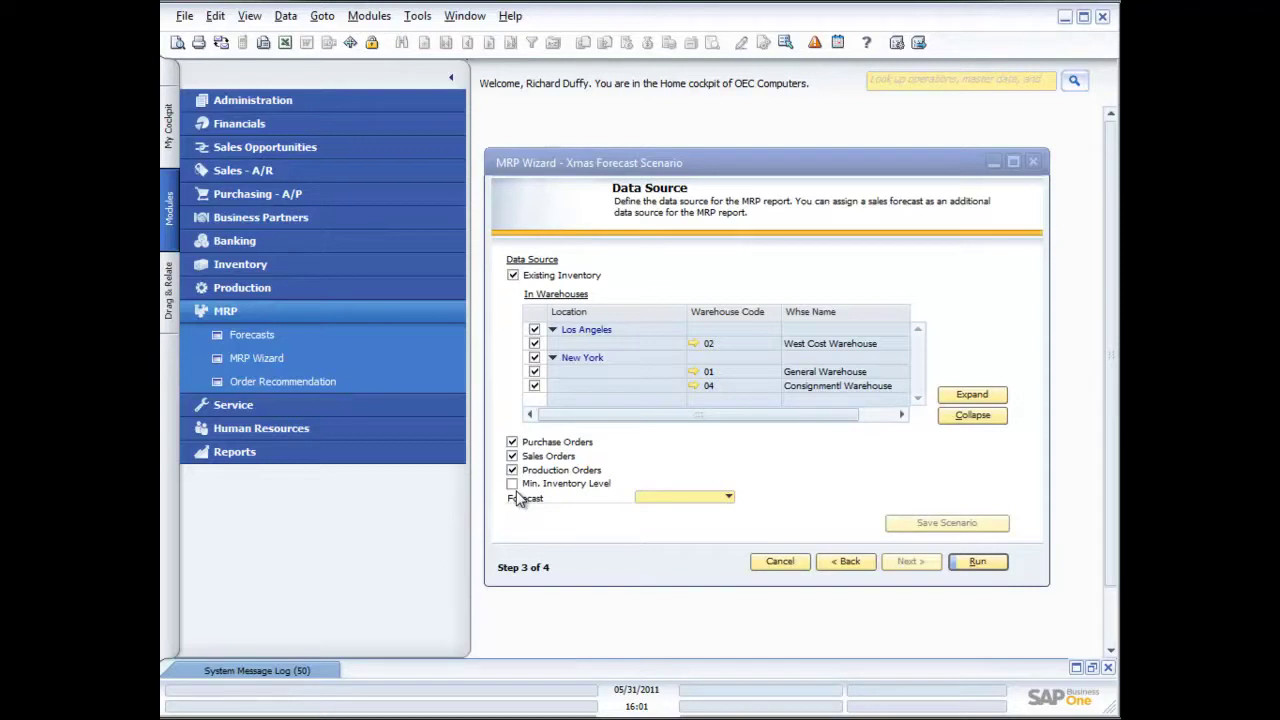
click(727, 497)
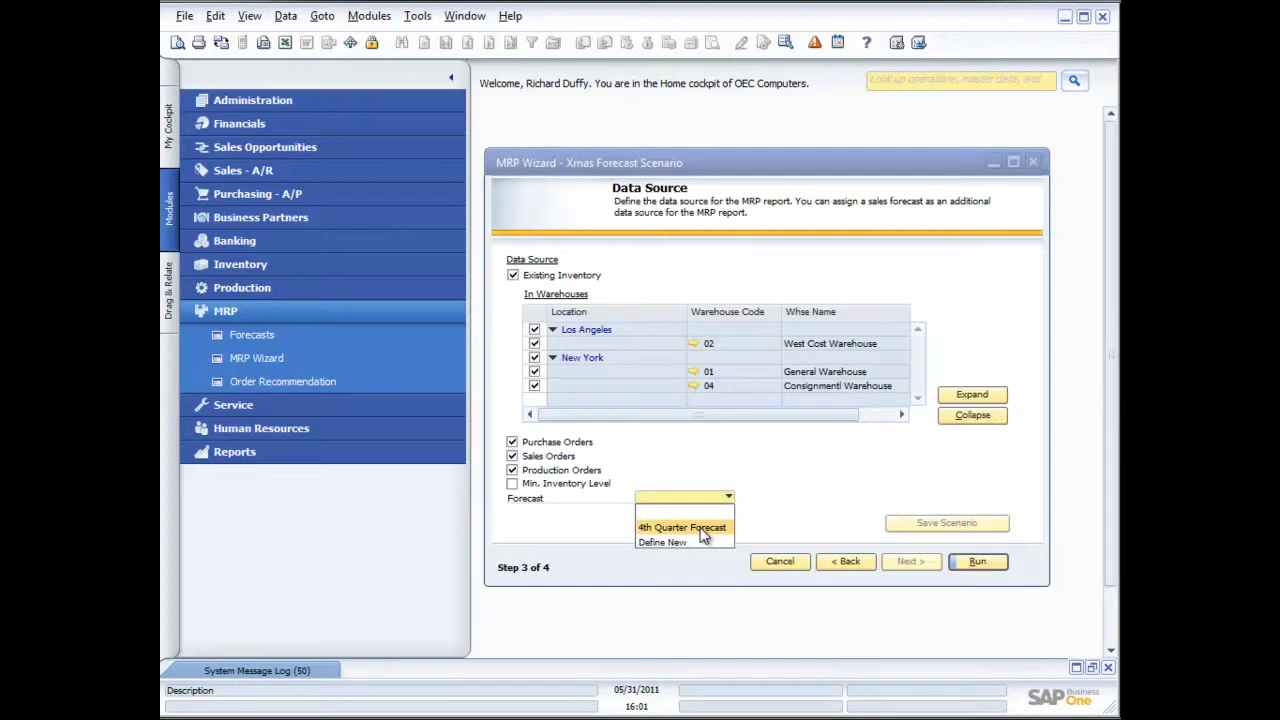
click(703, 529)
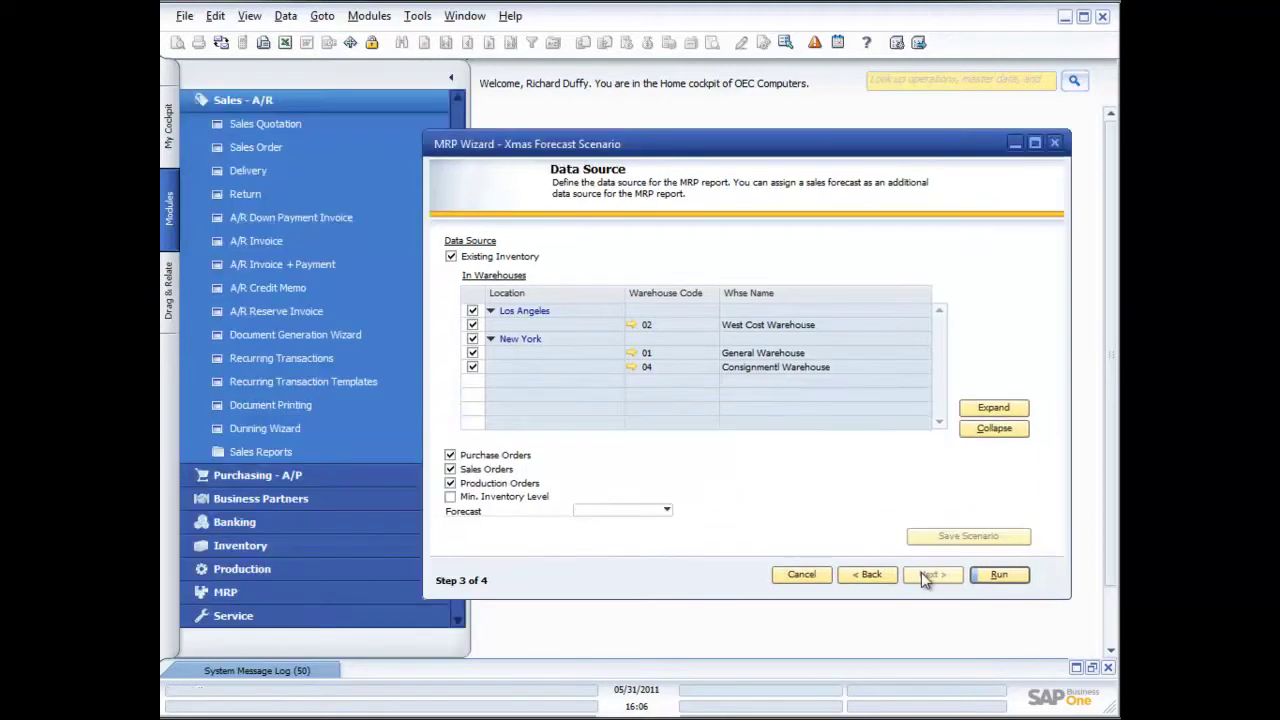
- Run the scenario and expand item A00001 to see its 1,200 gross requirements
click(997, 575)
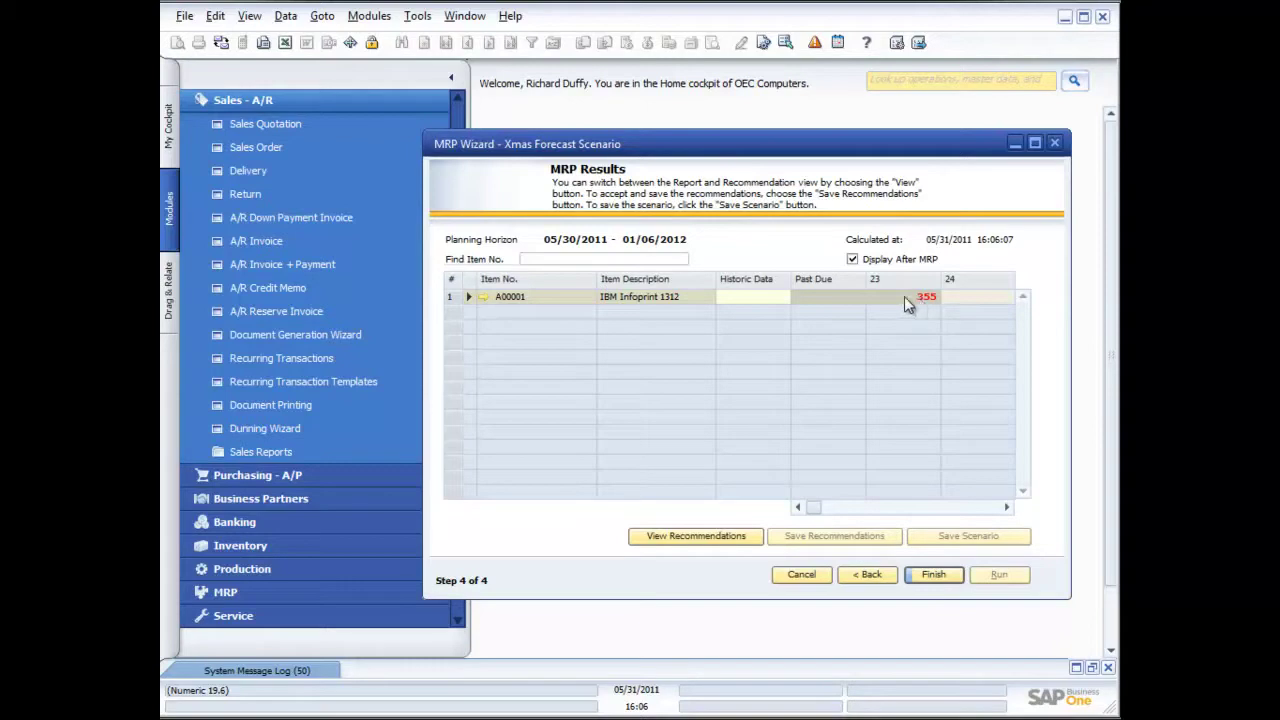
click(469, 298)
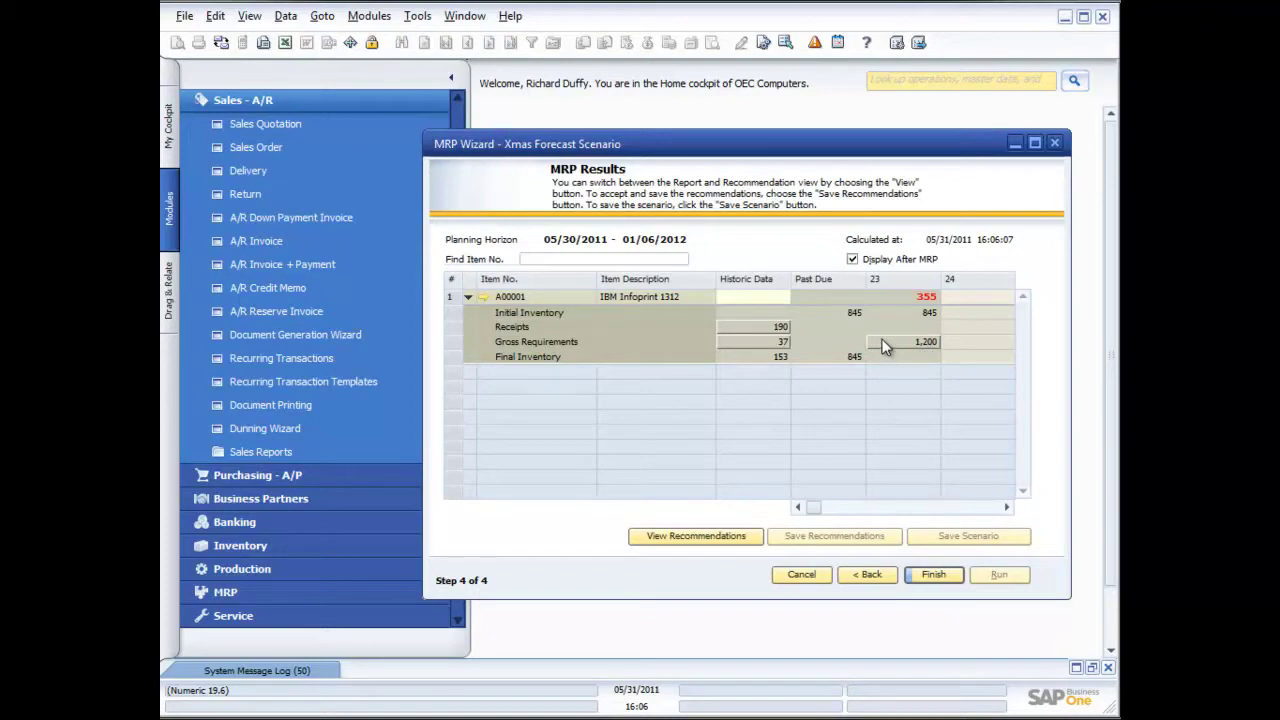
- Display the recommended orders: a released purchase order for 355 of A00001, due 05/31/2011
click(729, 537)
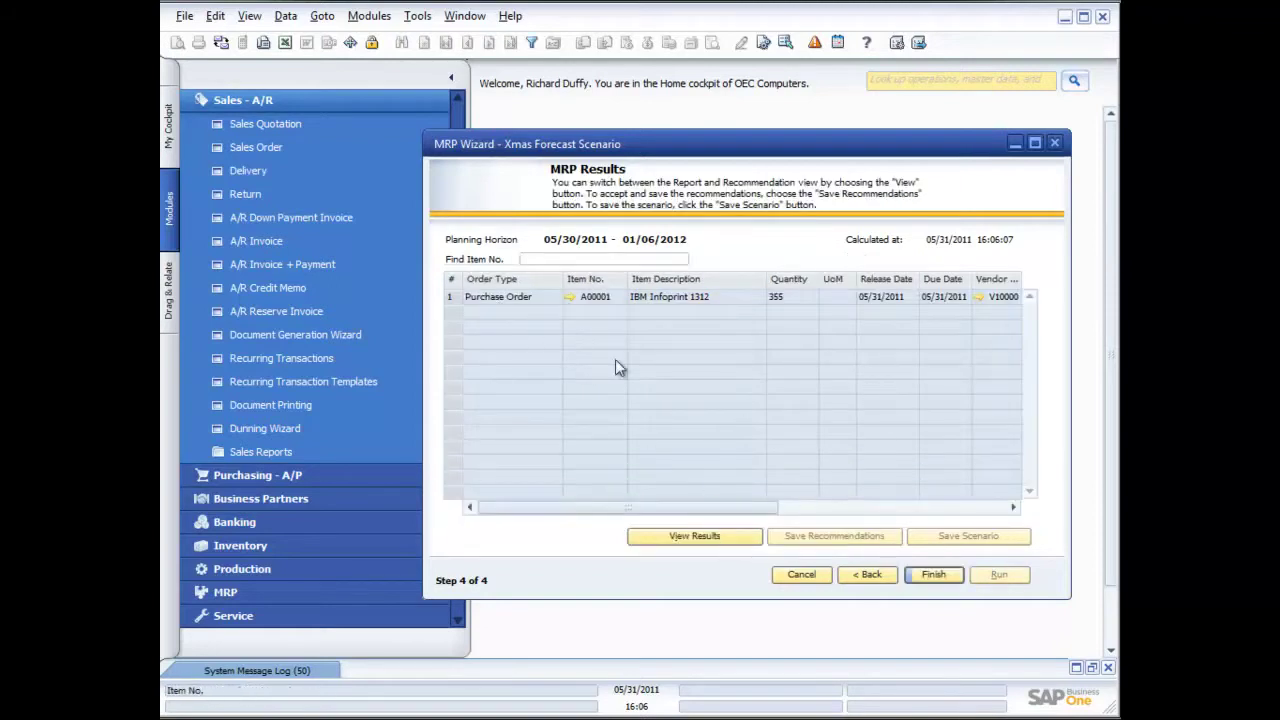
drag(723, 512, 686, 509)
click(714, 548)
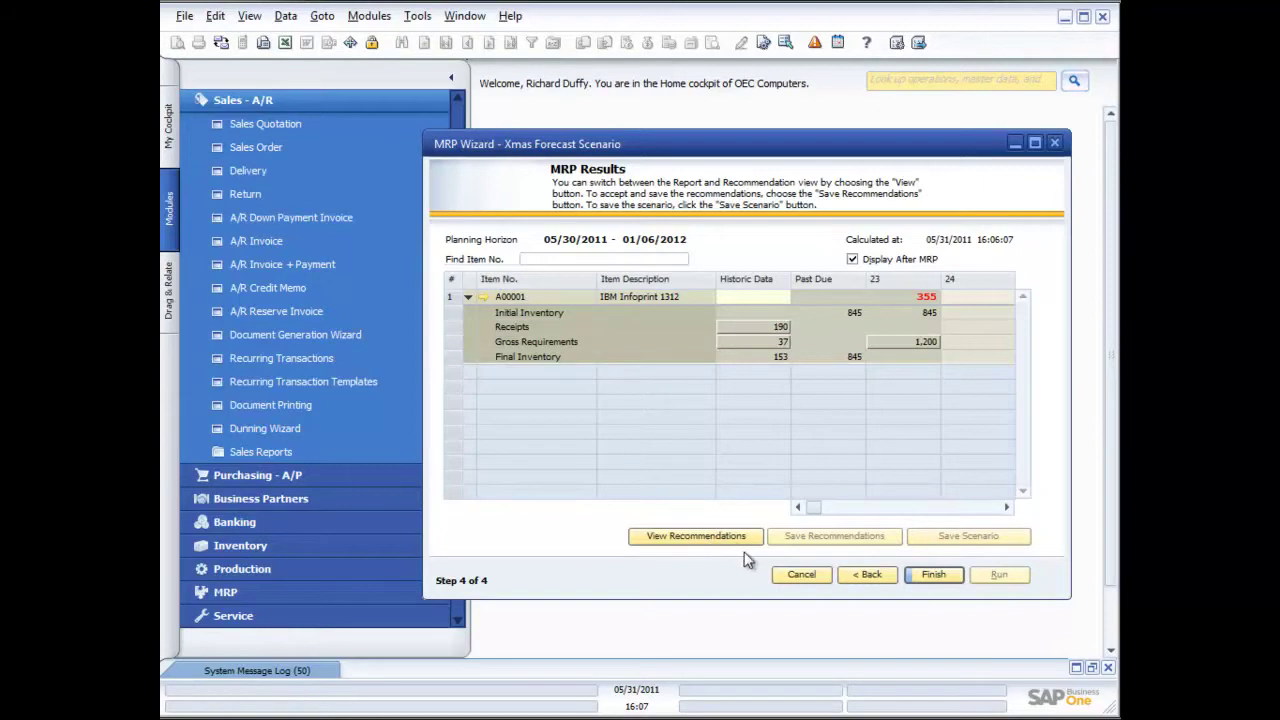
click(737, 541)
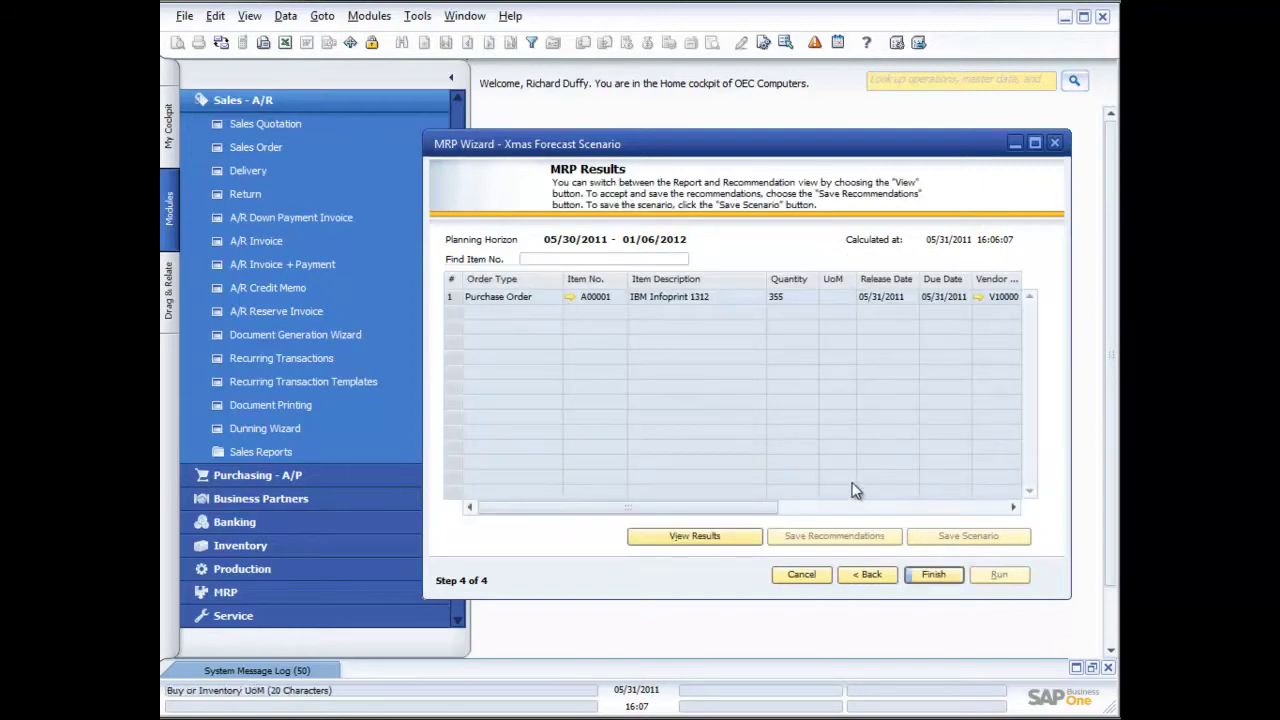
- Finish the current MRP wizard run and relaunch the MRP Wizard from the MRP module
click(933, 575)
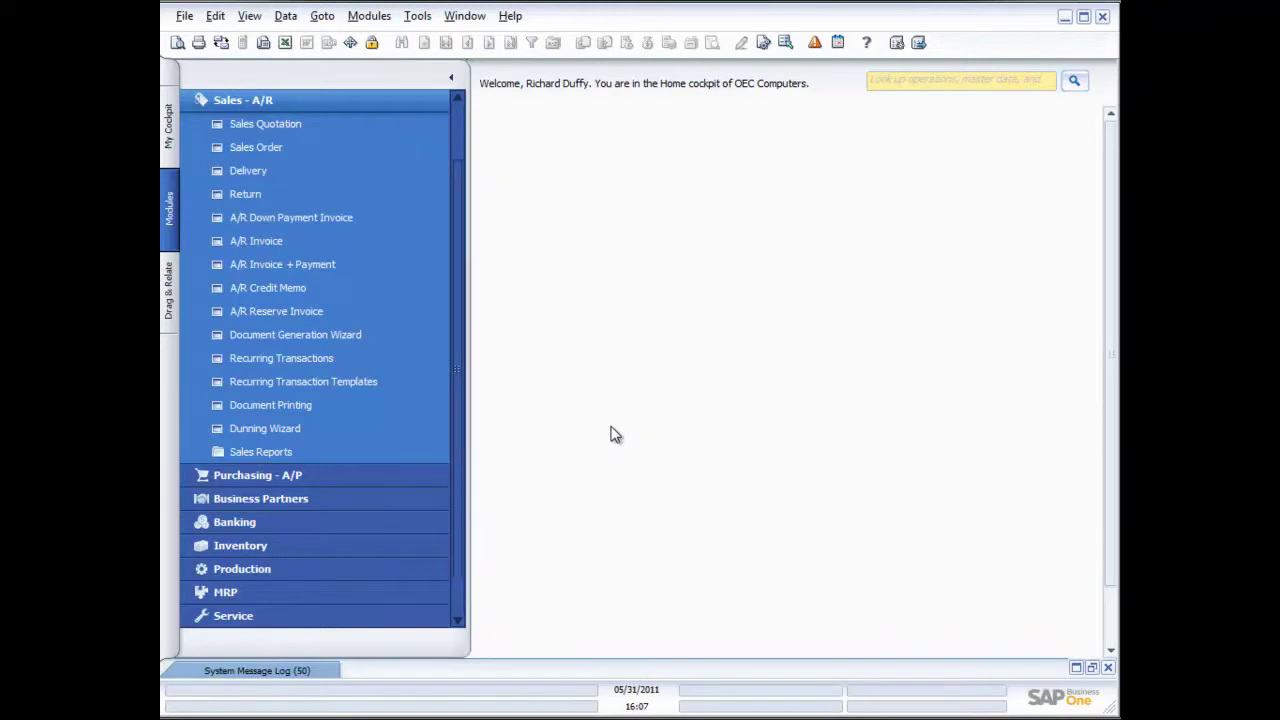
click(243, 99)
click(223, 311)
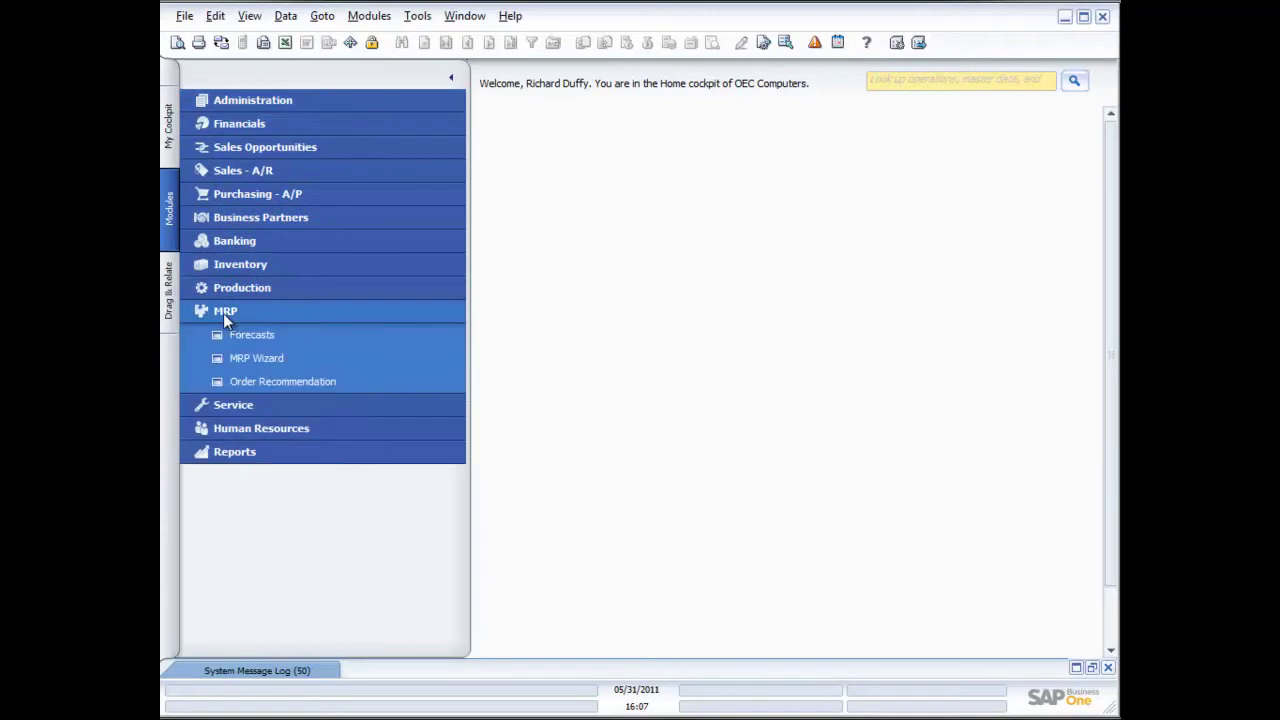
click(256, 360)
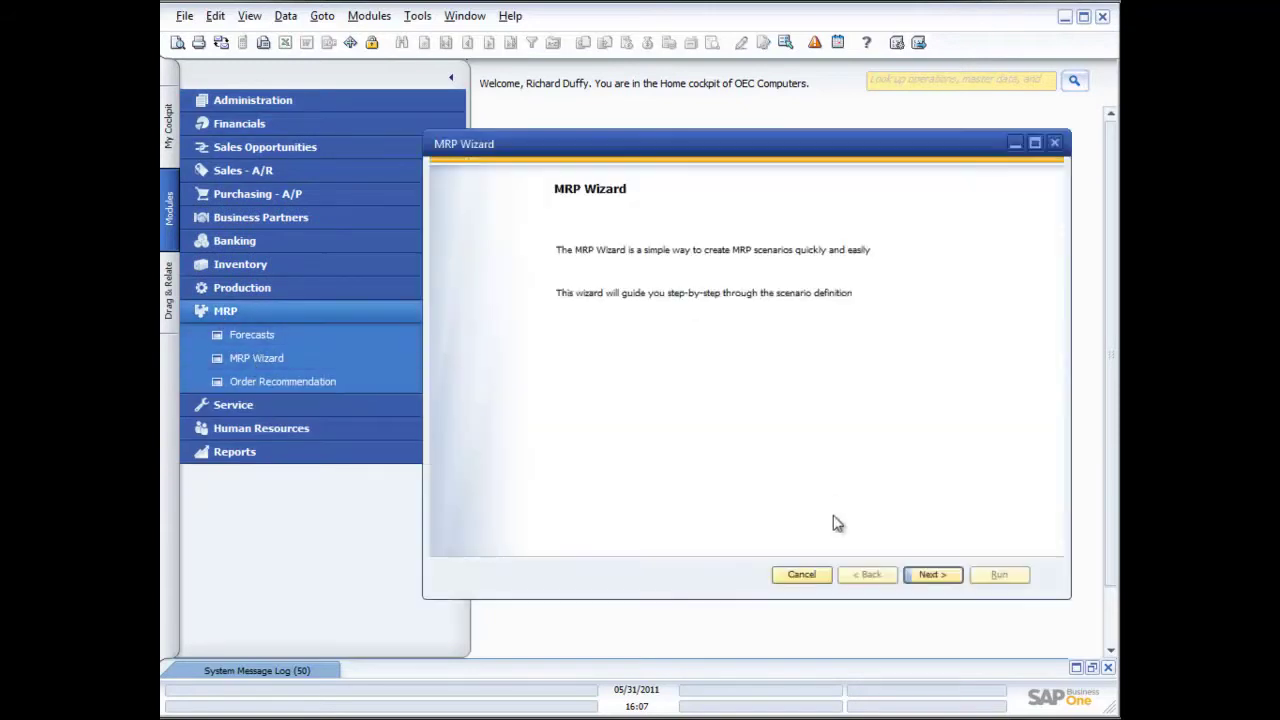
- Choose the existing Xmas Forecast Scenario and turn off its Simulation option
click(932, 575)
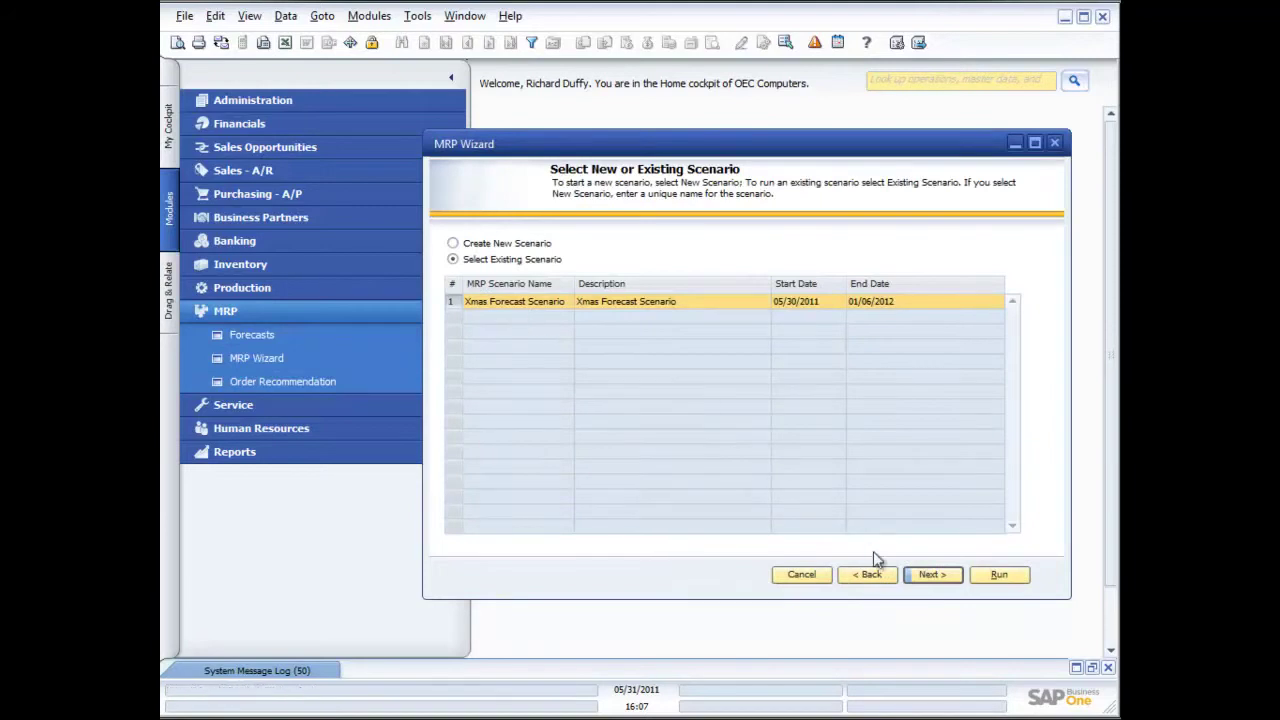
click(932, 575)
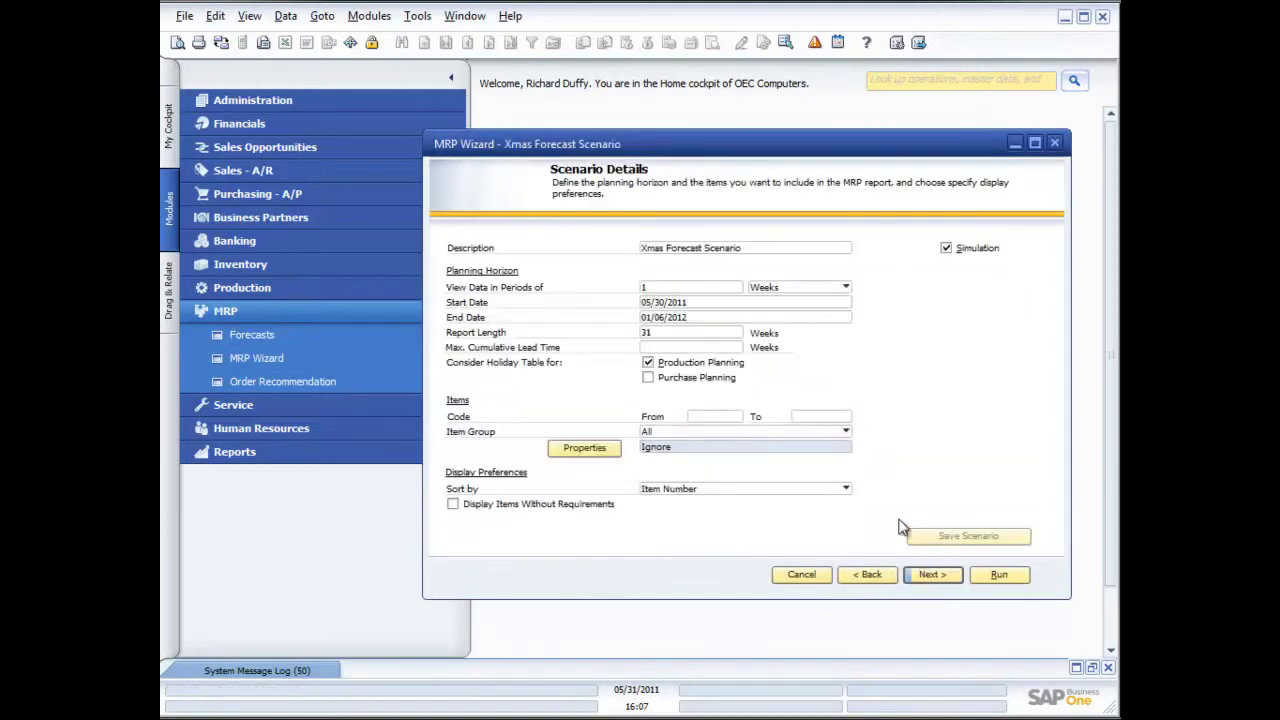
click(948, 250)
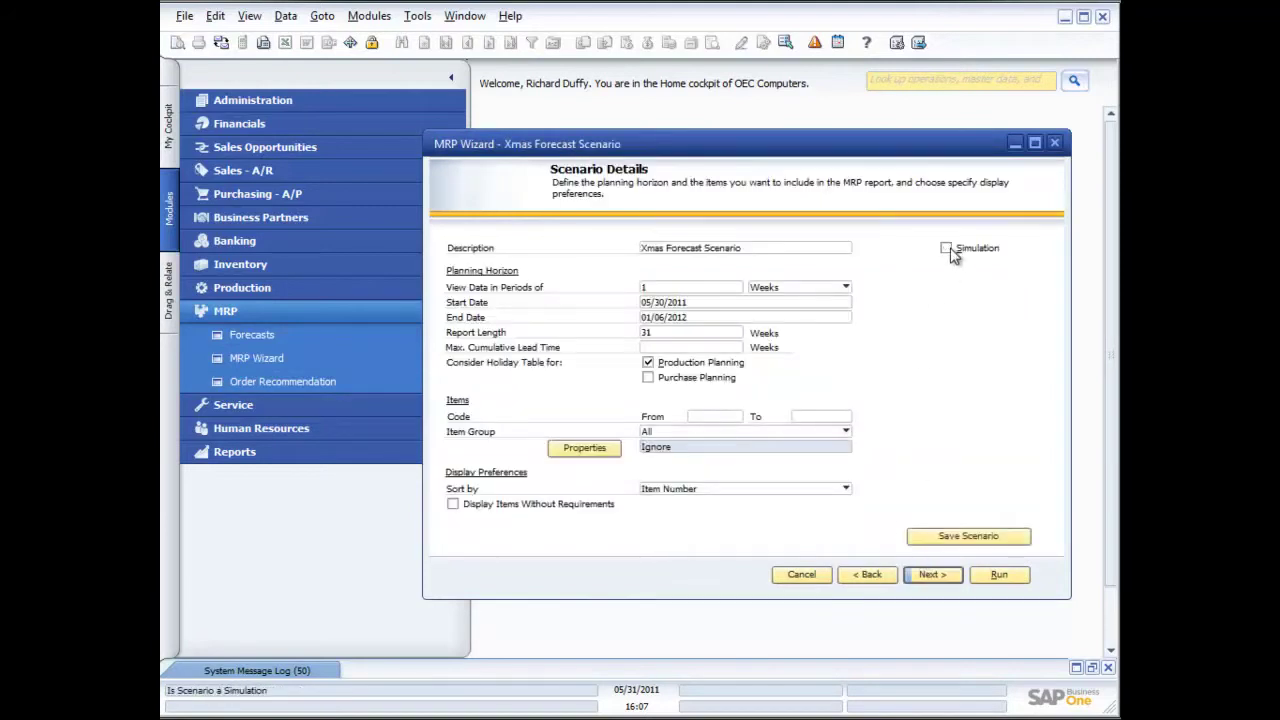
- Run the non-simulated scenario, save the A00001 recommendations, then finish and save the scenario
click(1000, 576)
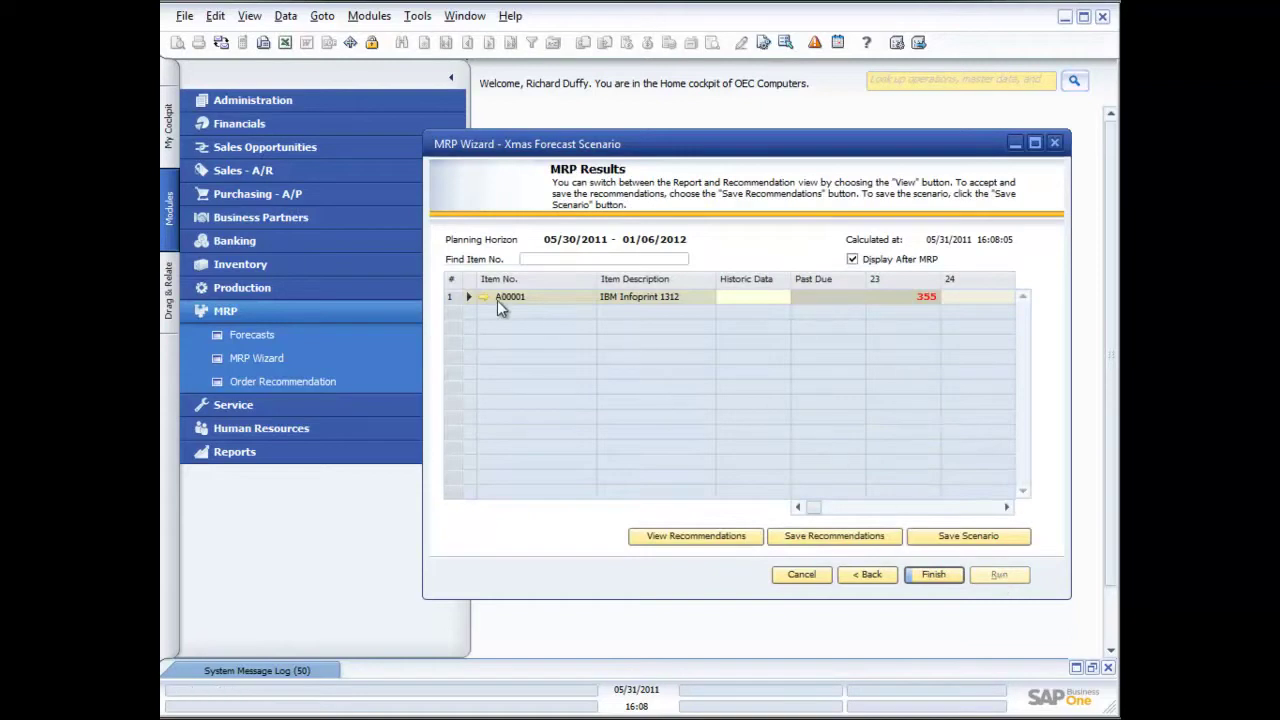
click(466, 297)
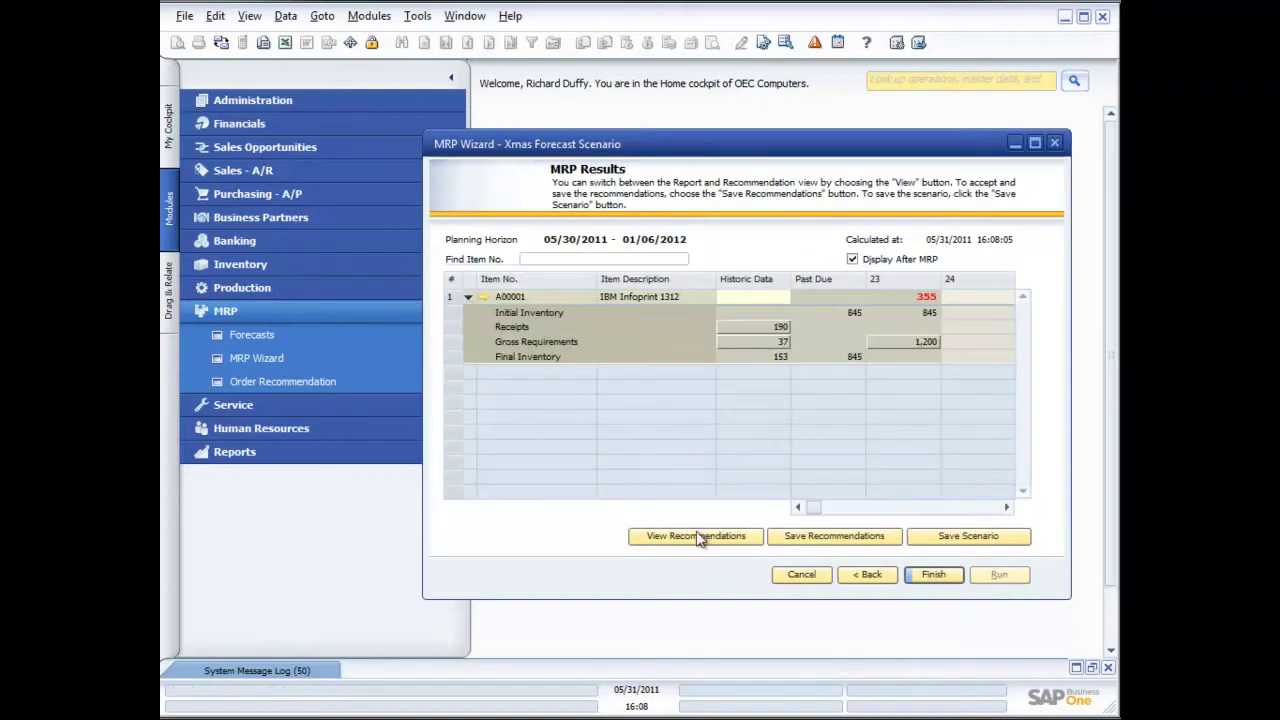
click(836, 538)
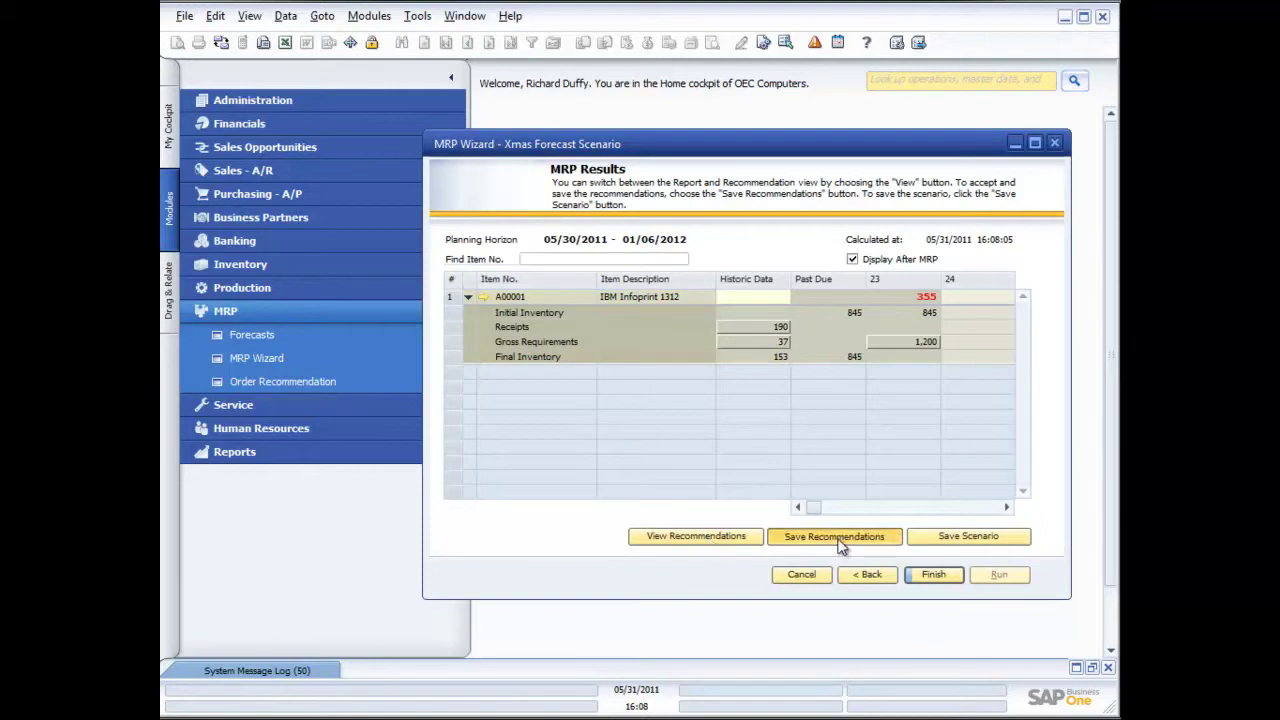
click(934, 576)
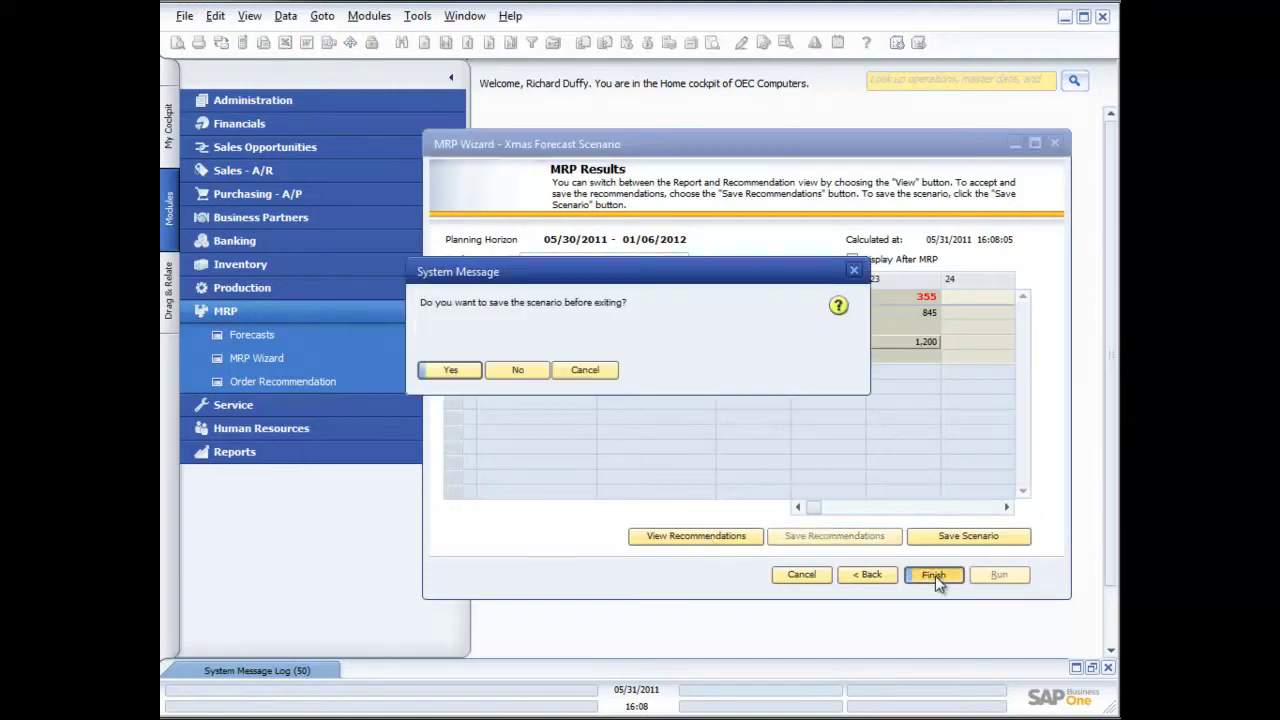
click(450, 370)
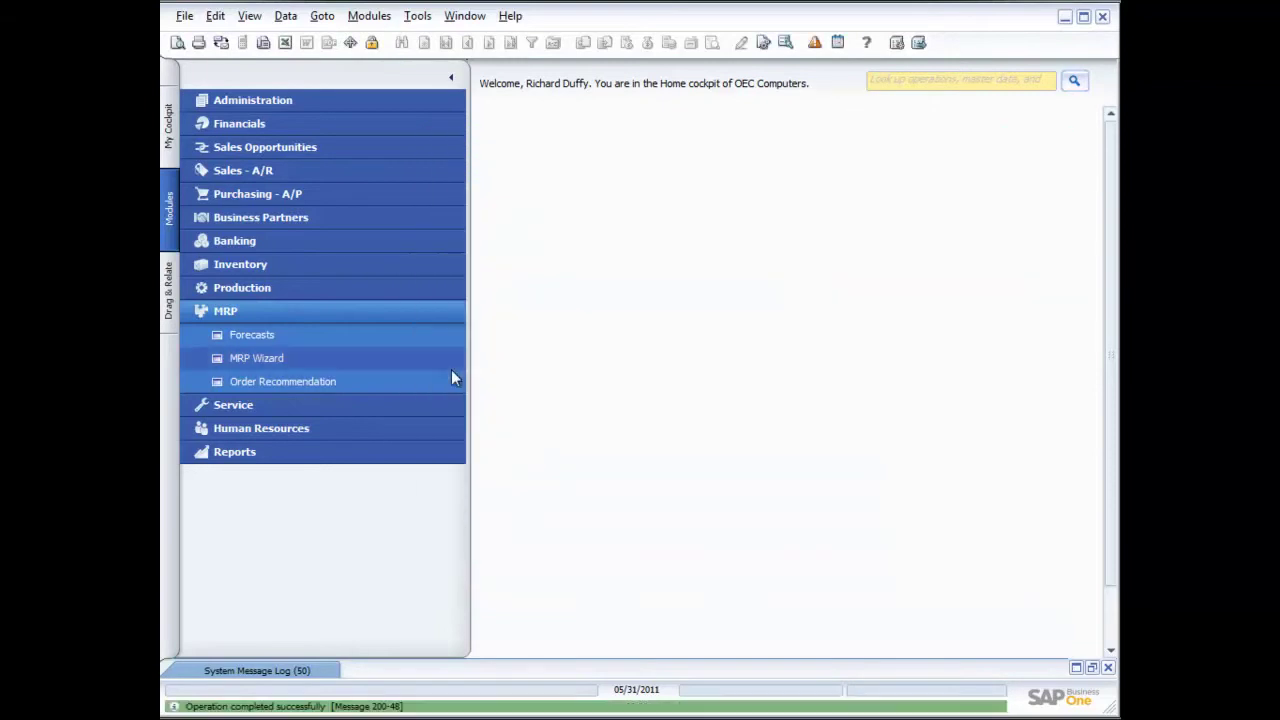
- List the Xmas Forecast Scenario's order recommendations in an enlarged Order Recommendation window
click(304, 381)
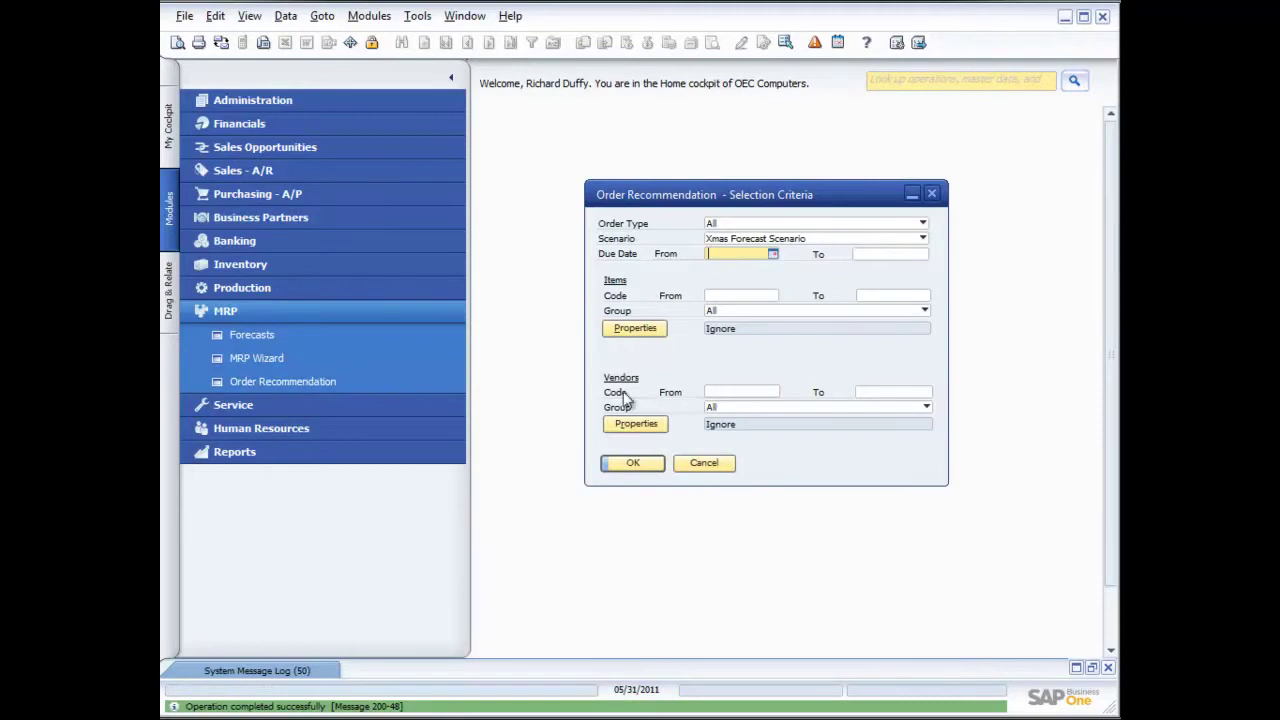
click(637, 463)
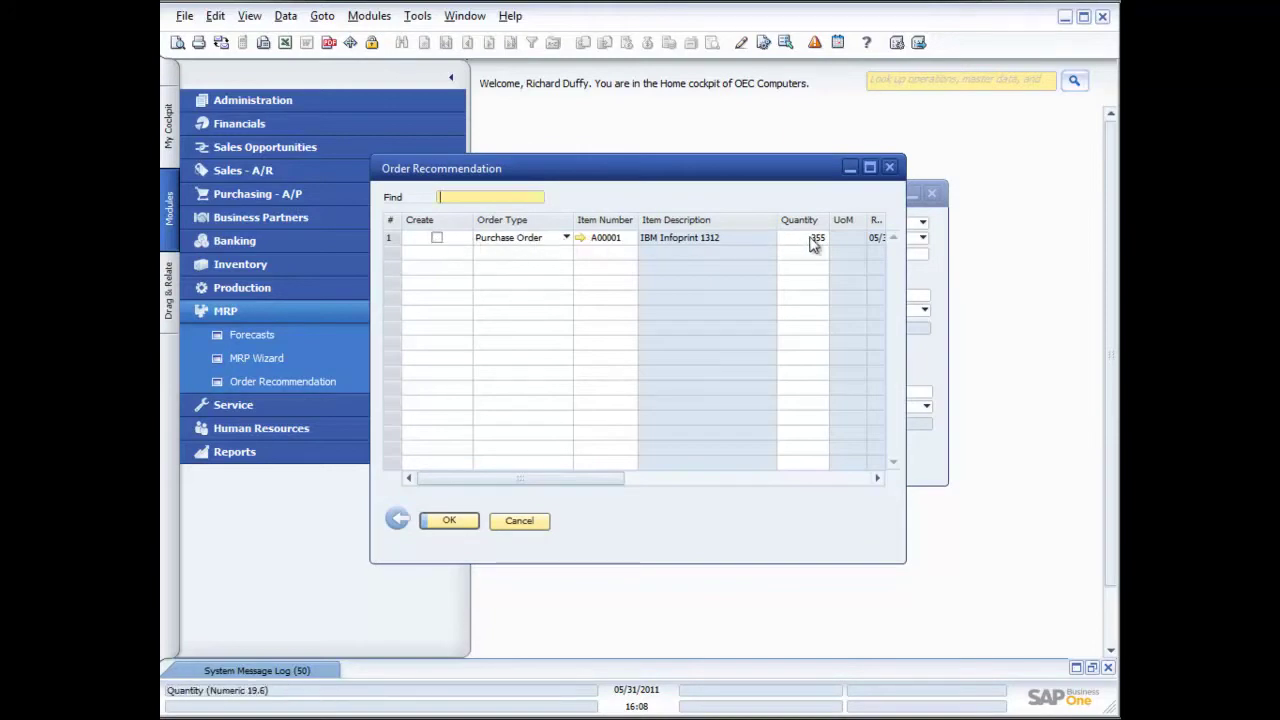
drag(900, 562, 1045, 586)
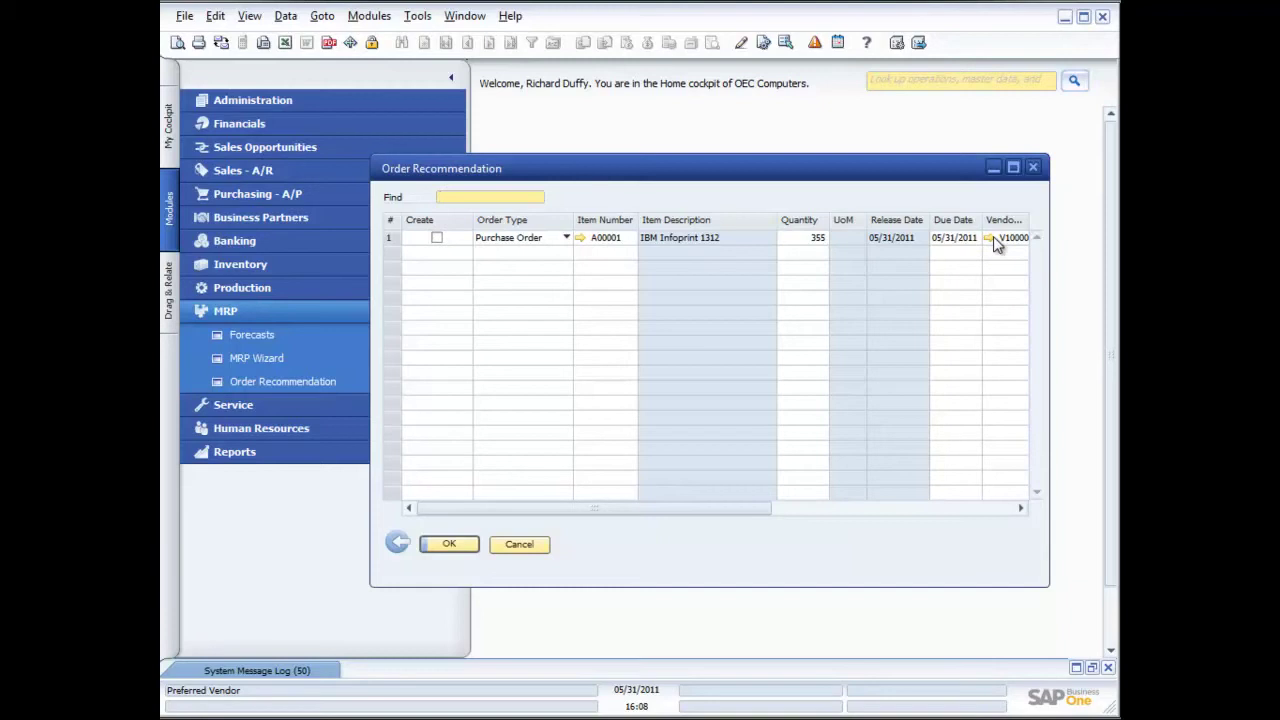
- Create a purchase order from the A00001 recommendation for 355 units, then close the window
click(437, 238)
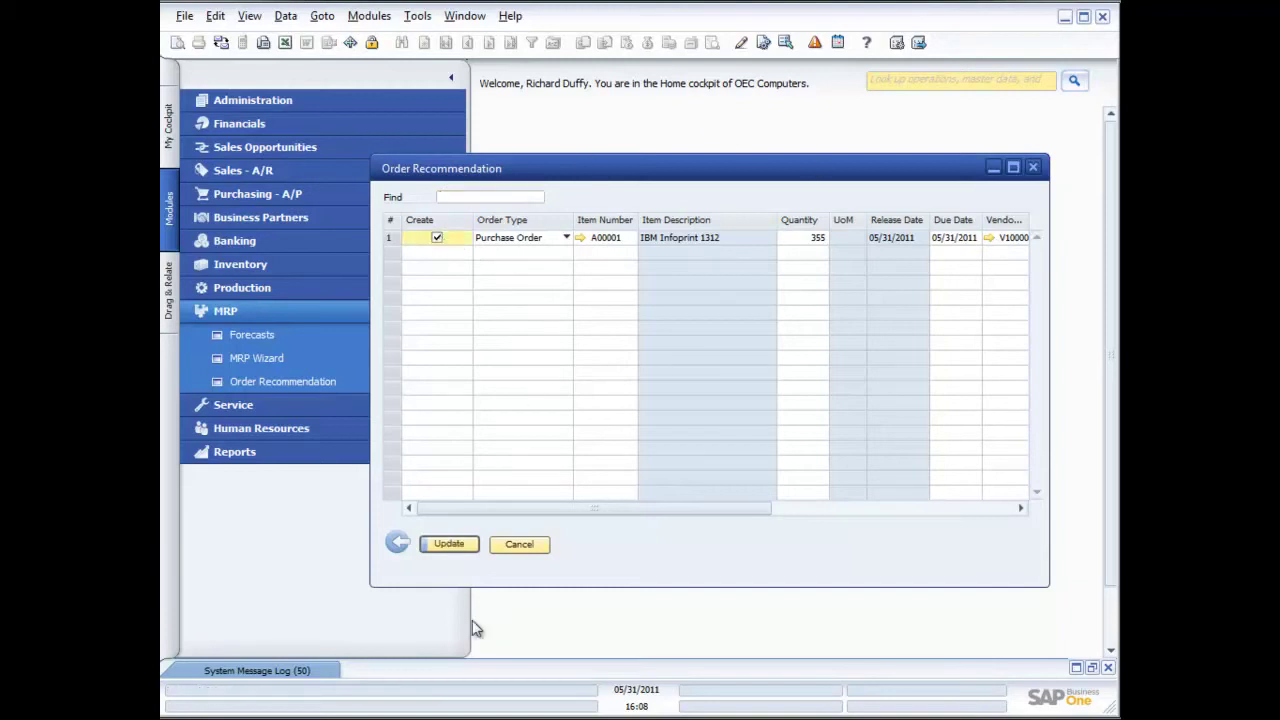
click(448, 544)
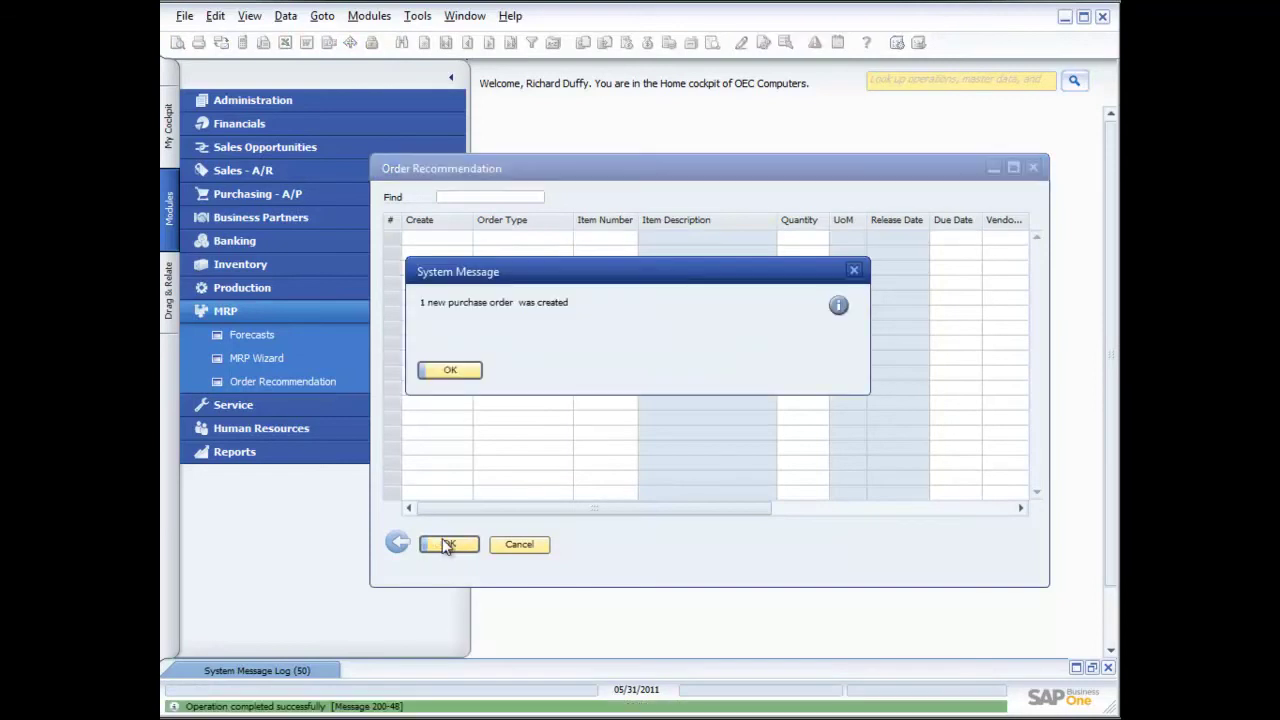
click(440, 370)
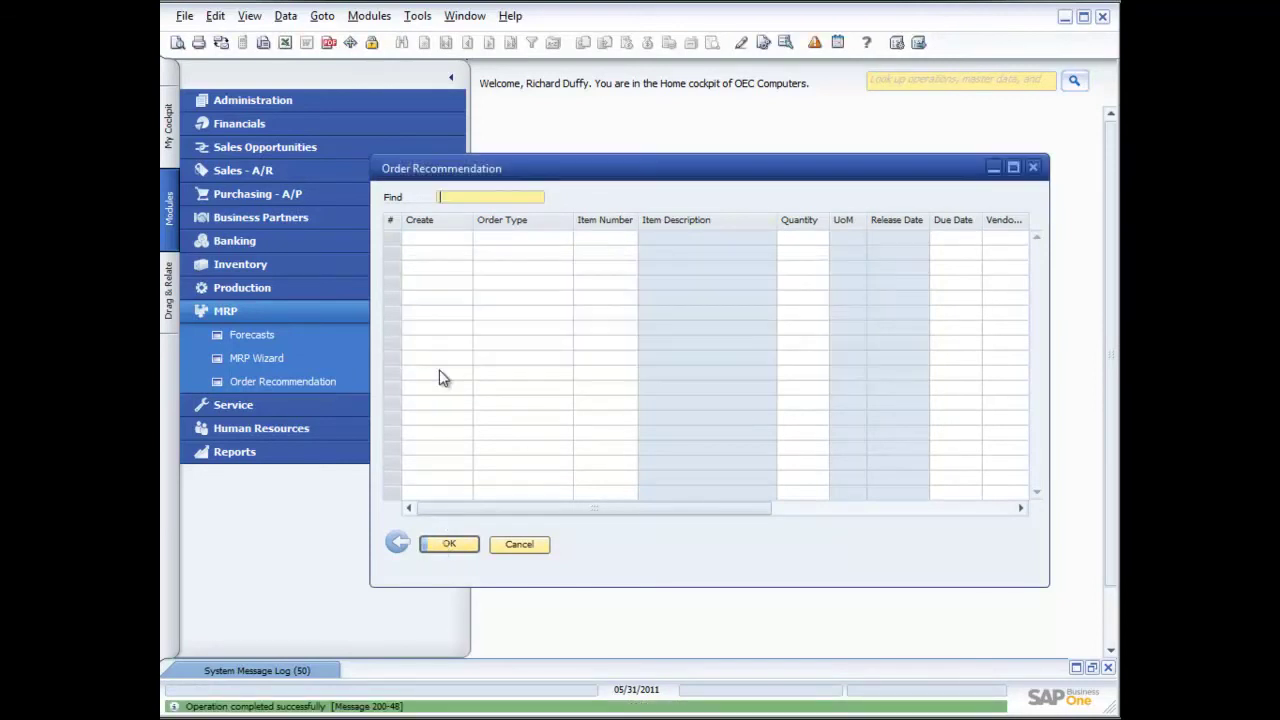
click(524, 545)
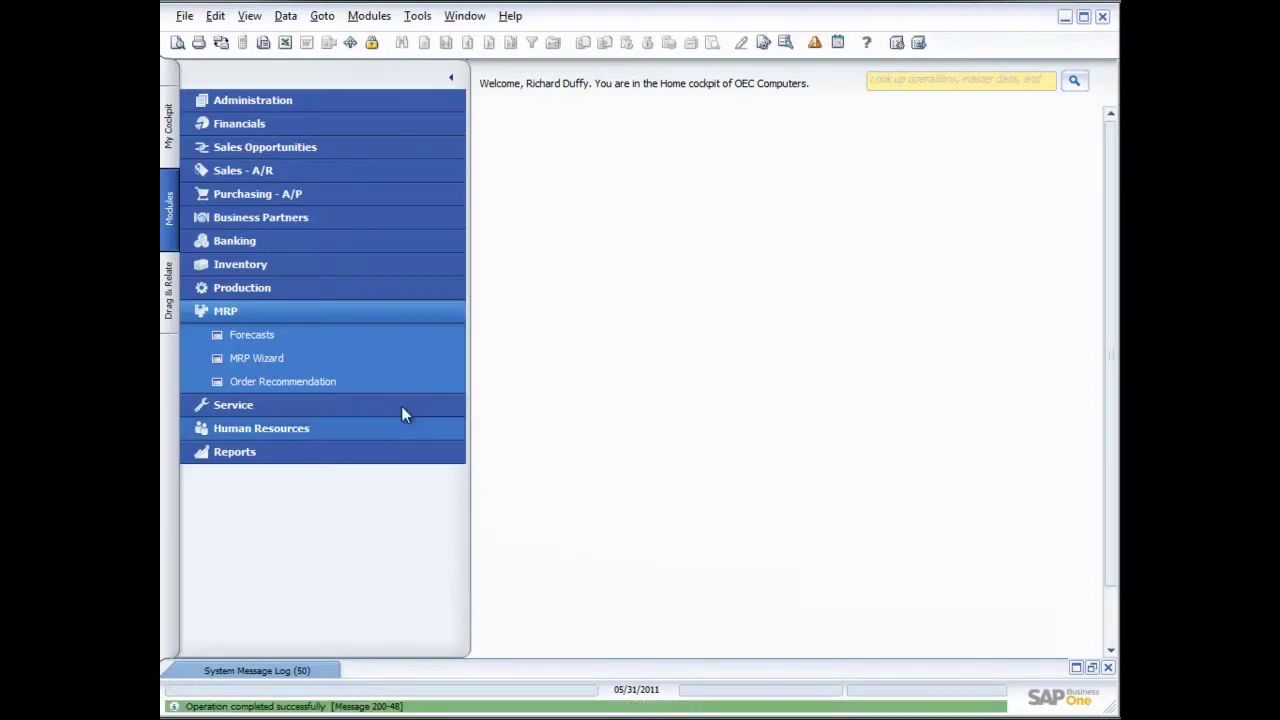
click(254, 313)
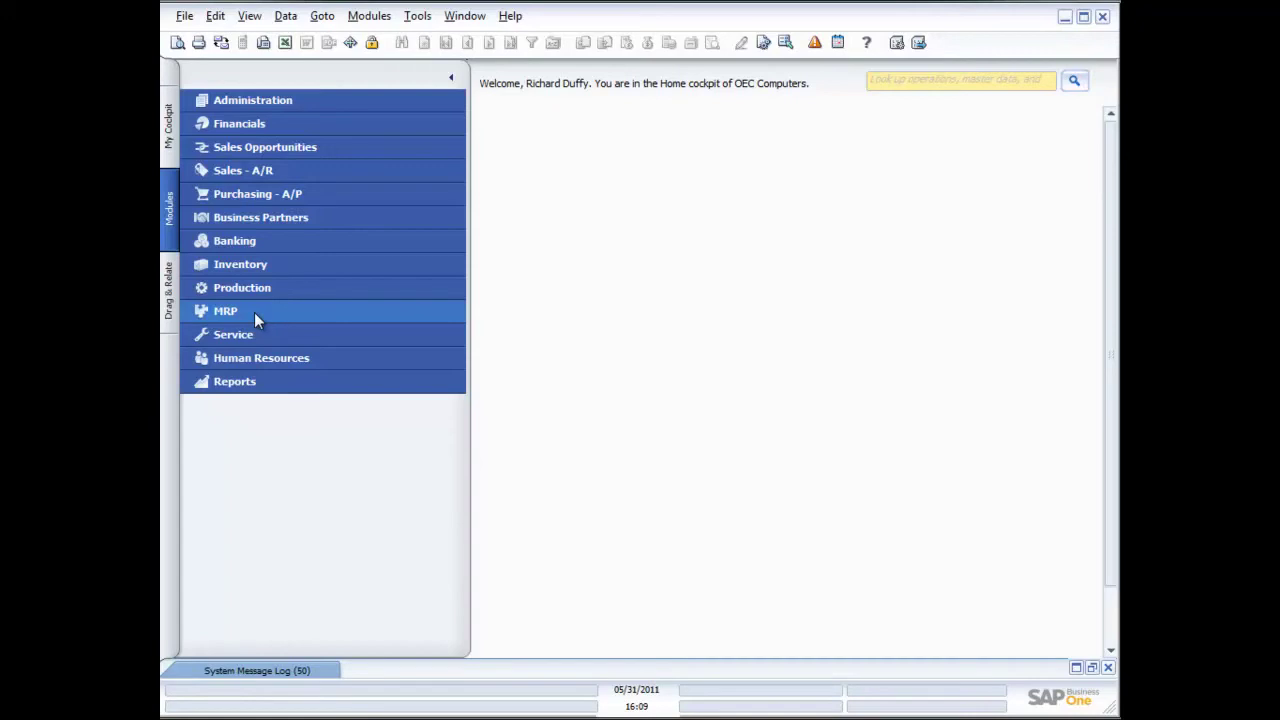
click(232, 313)
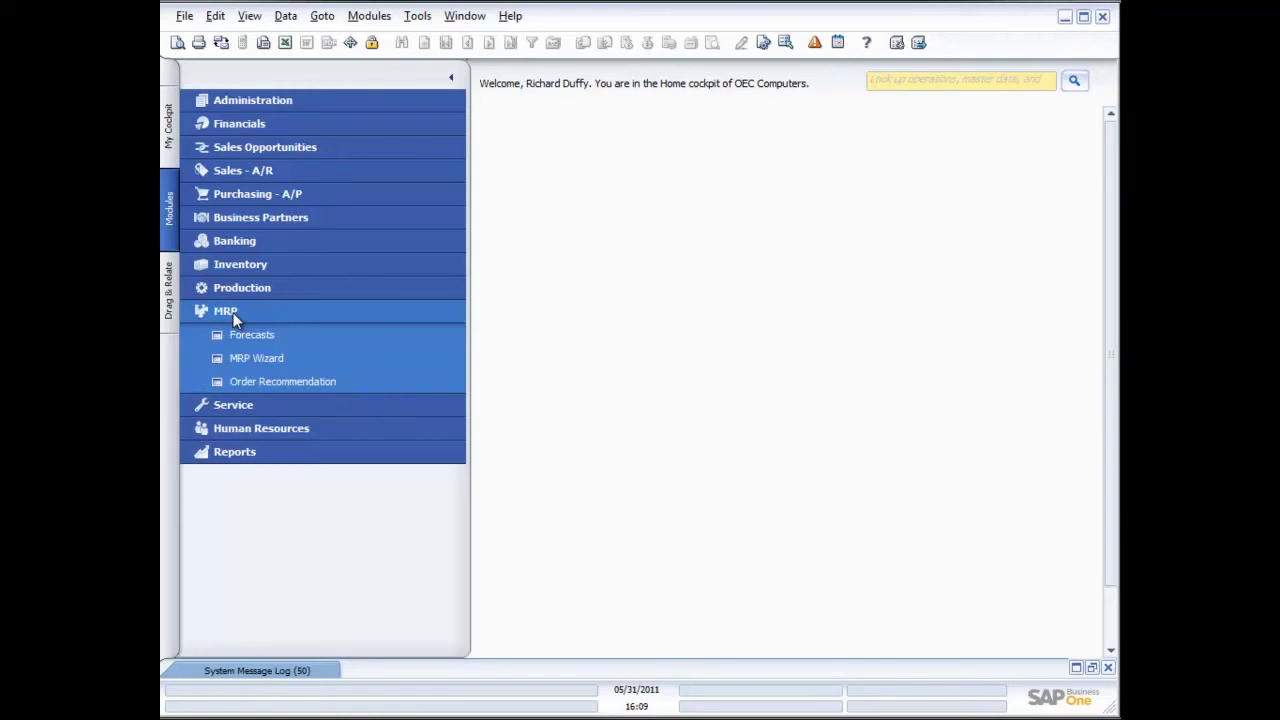